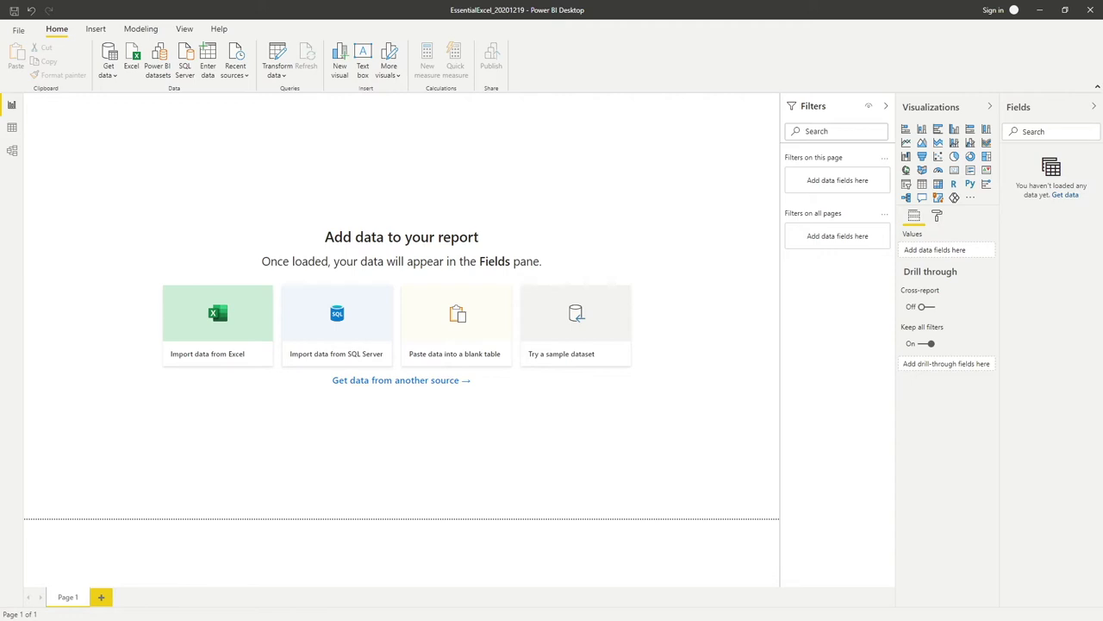
Review the Date and Amount columns in the change_events workbook in Excel, and return to Power BI Desktop
drag(524, 58, 466, 36)
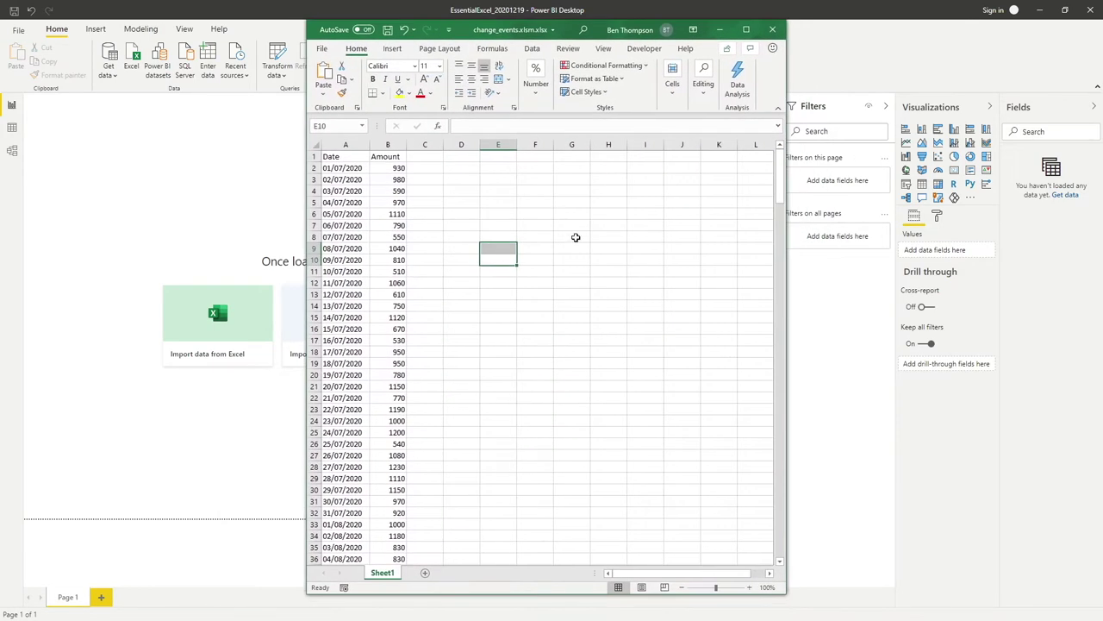
click(410, 266)
click(337, 168)
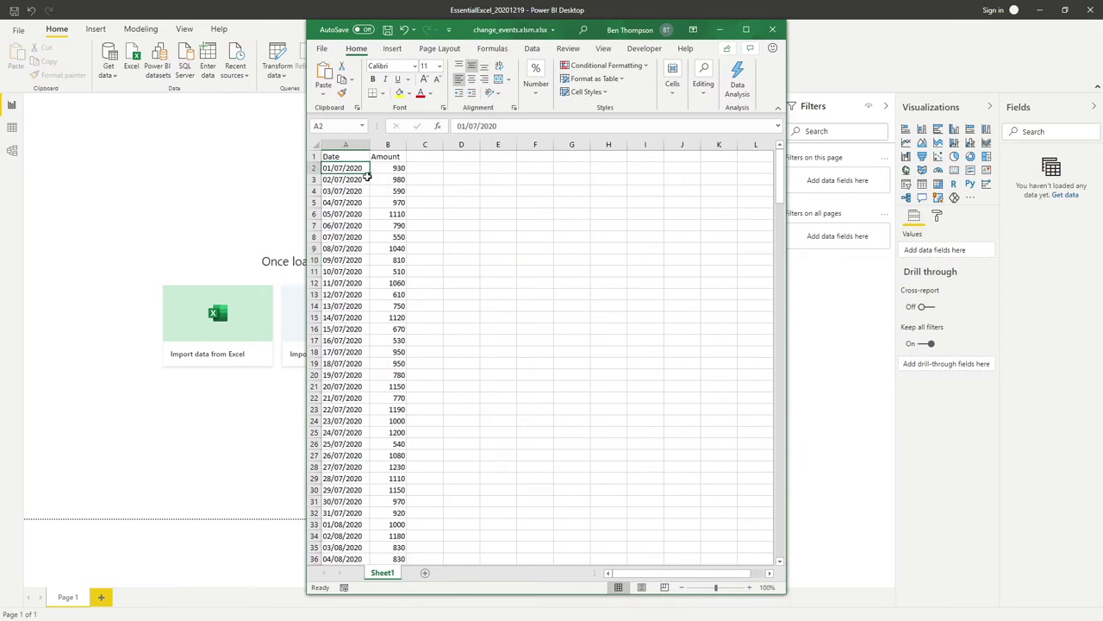
click(395, 171)
click(399, 203)
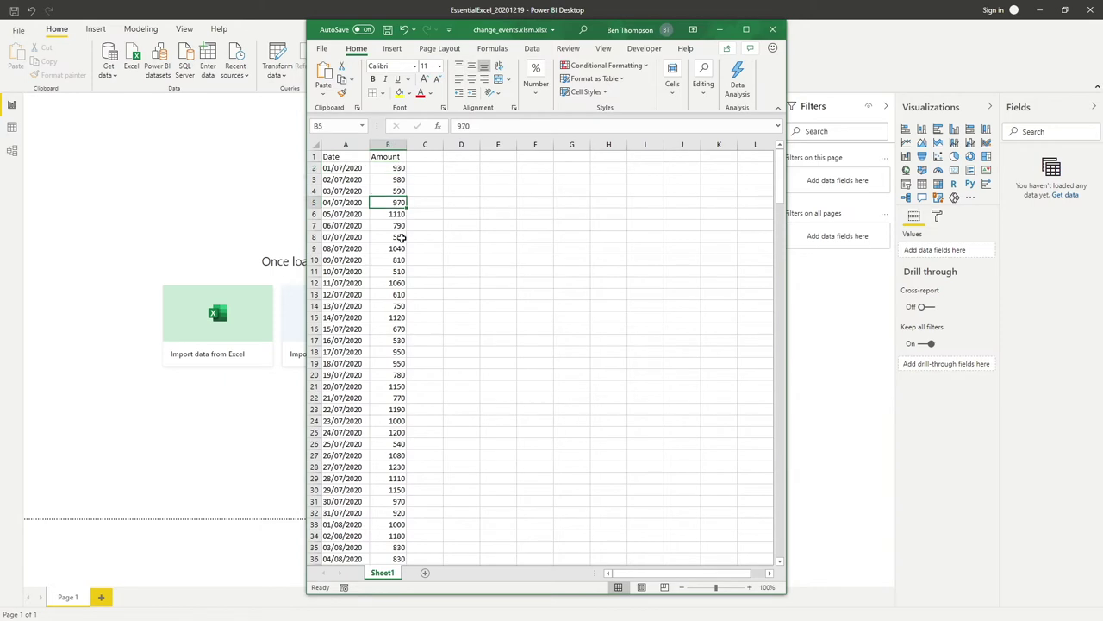
click(399, 236)
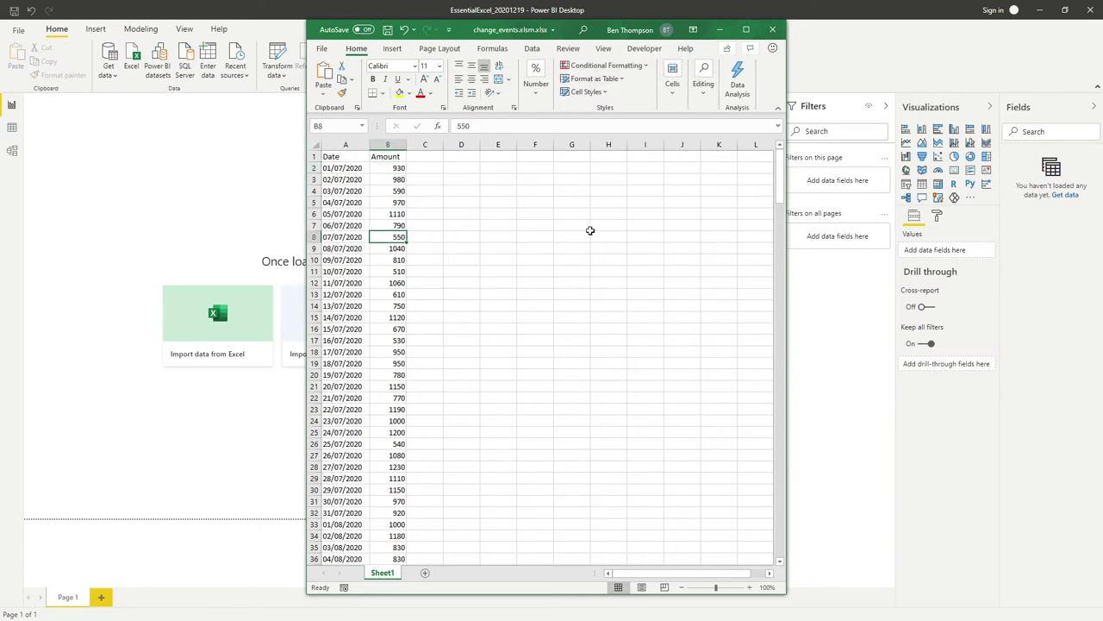
key(super+Down)
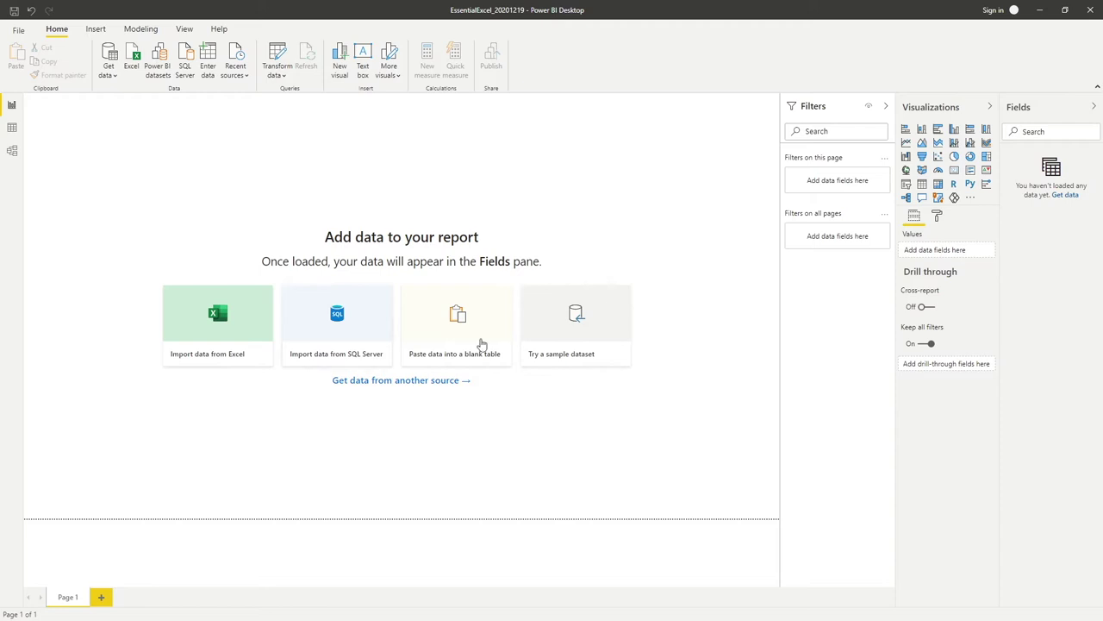
Create a table by pasting the copied Date and Amount data, name it ExampleTable, and load it into the report
click(208, 62)
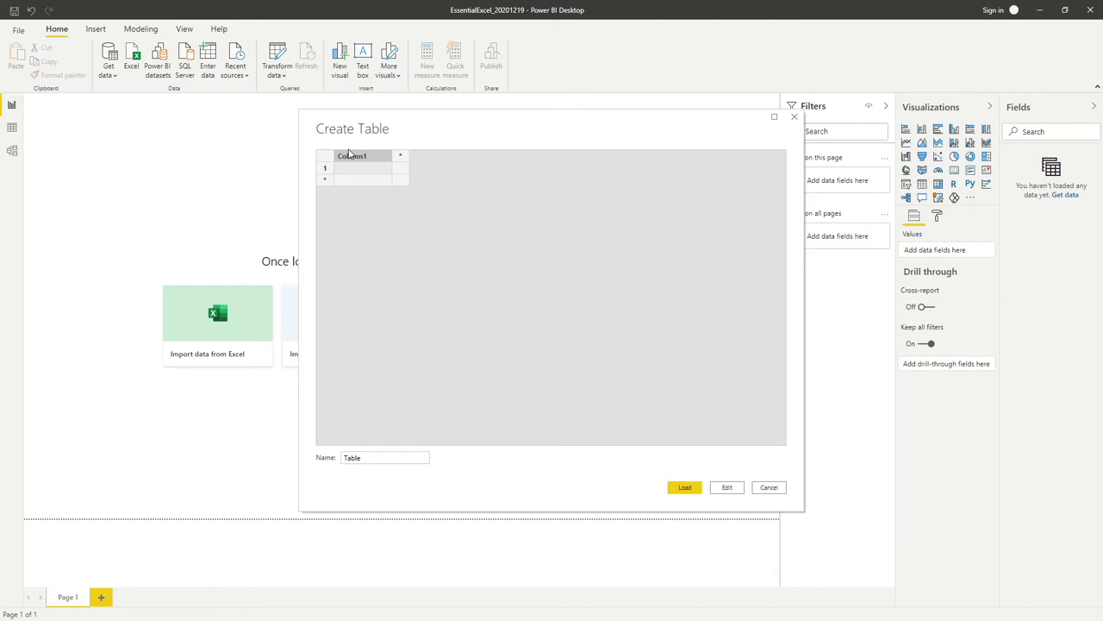
key(ctrl+v)
double_click(352, 457)
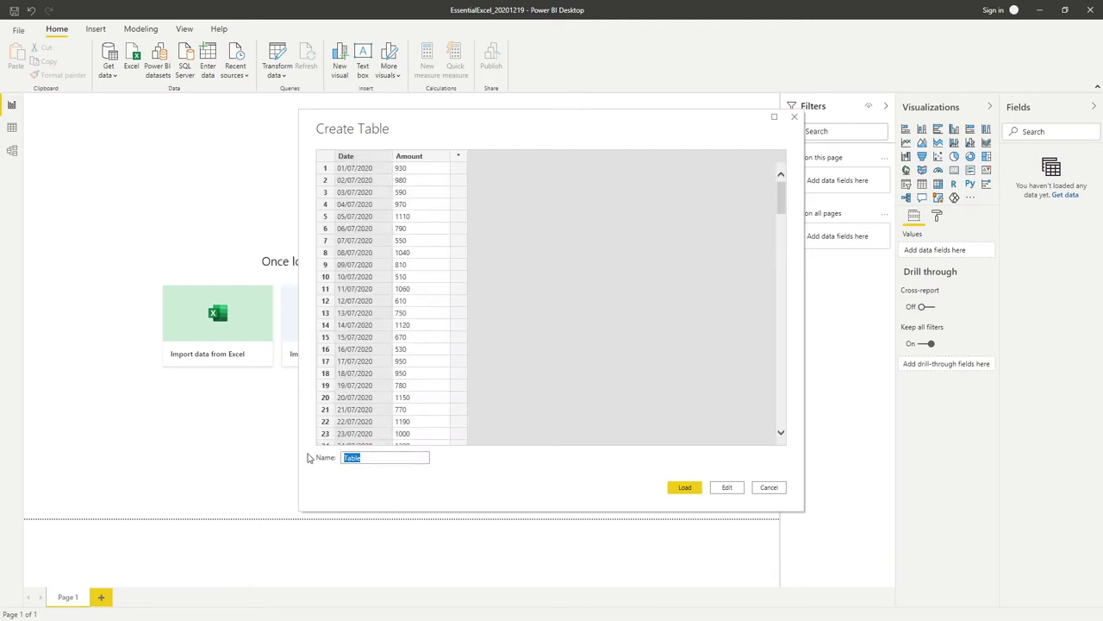
text(Example)
click(684, 487)
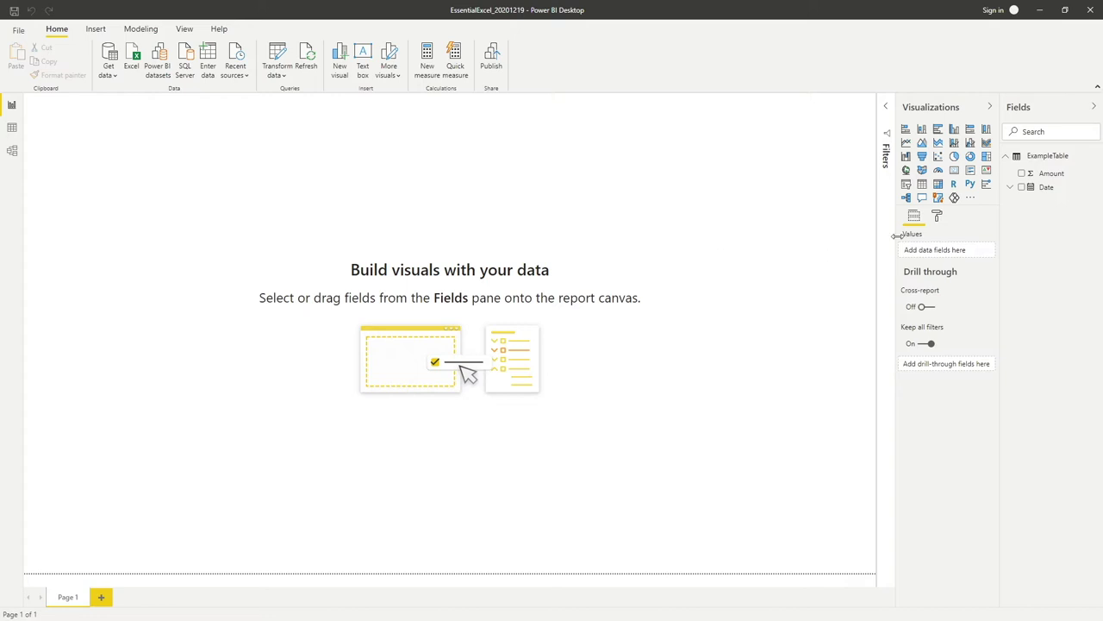
Add a table visual containing the Date and Amount fields of ExampleTable
click(923, 184)
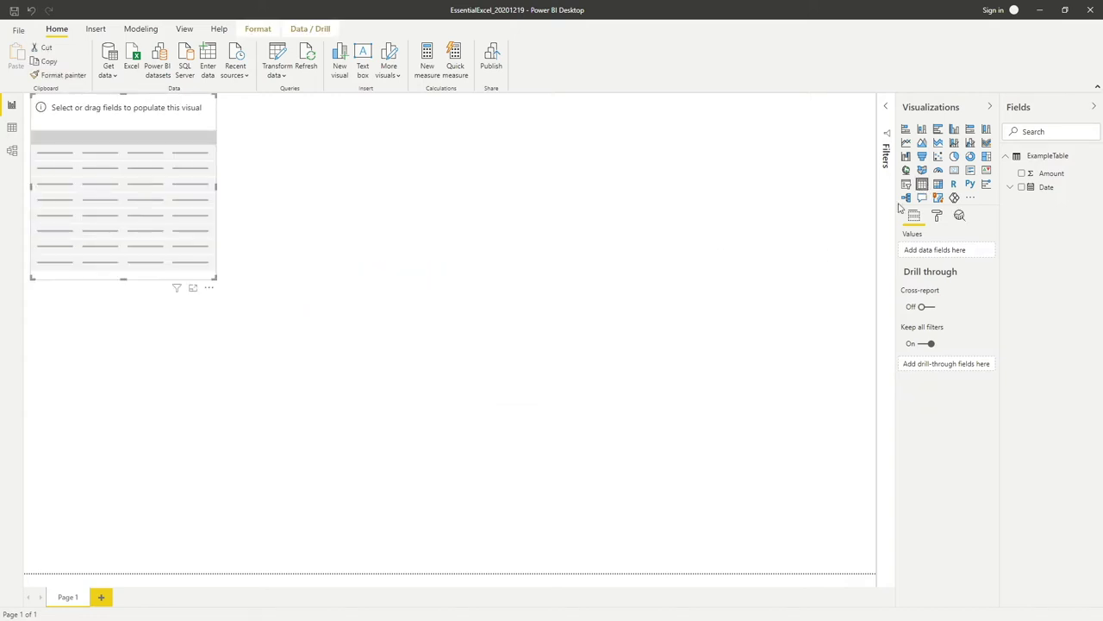
click(1023, 187)
click(1022, 174)
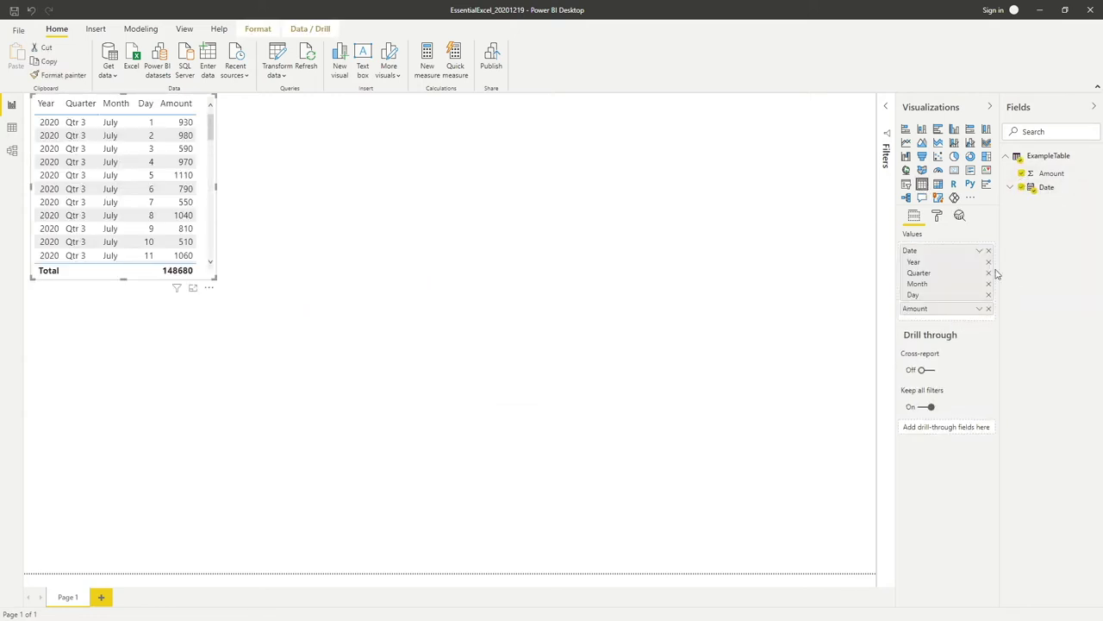
Enlarge the table visual, position it lower on the page, and show Date as plain dates instead of the date hierarchy
drag(216, 282, 300, 441)
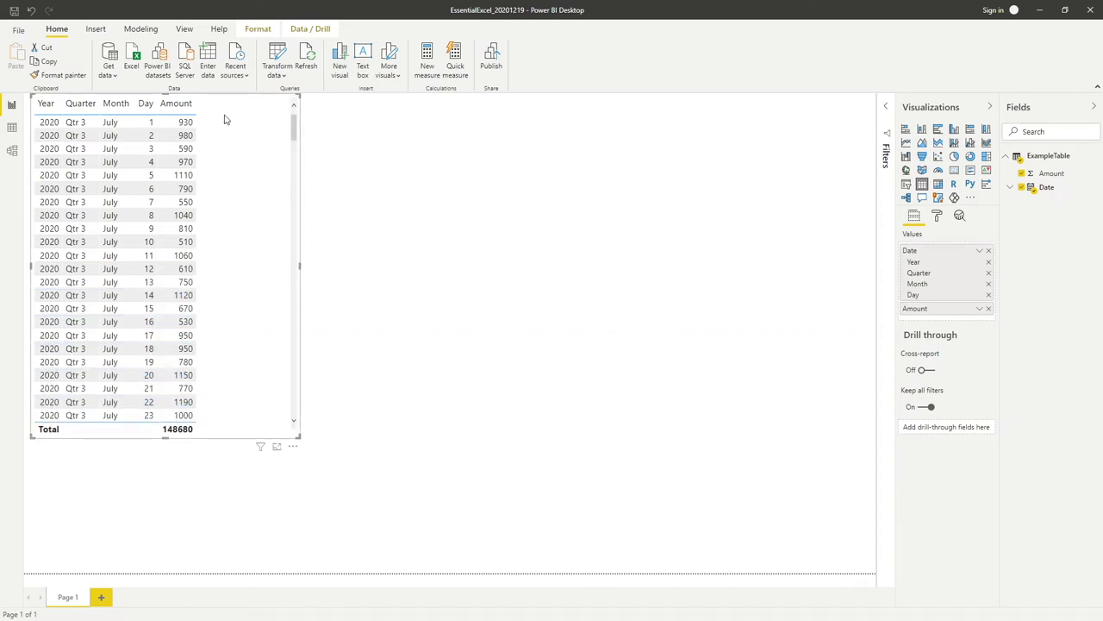
drag(293, 443, 325, 555)
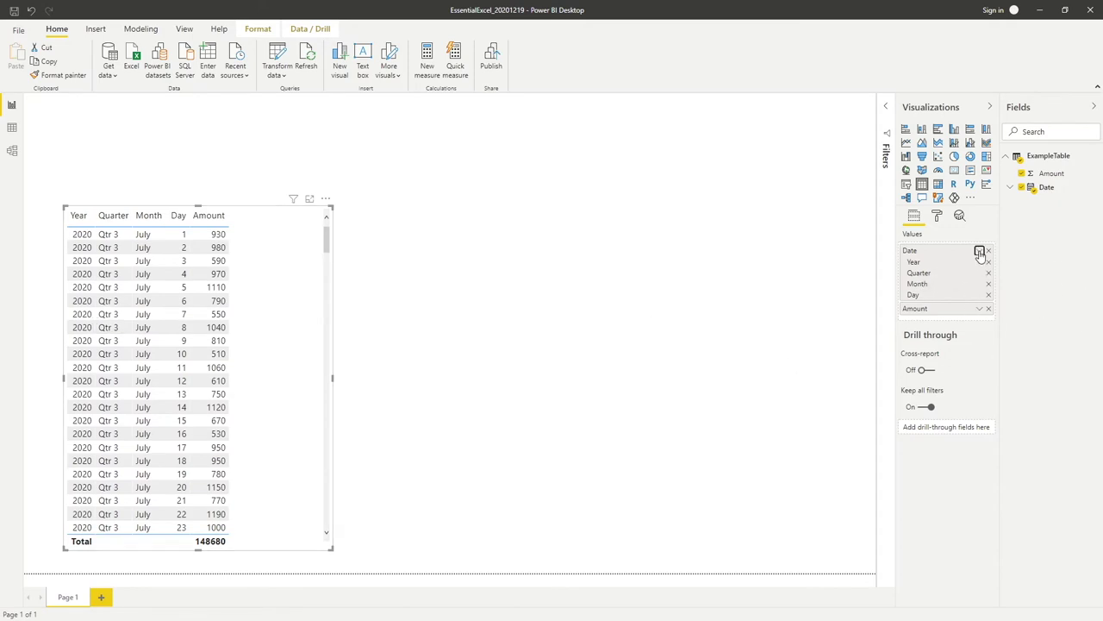
click(979, 250)
click(1001, 325)
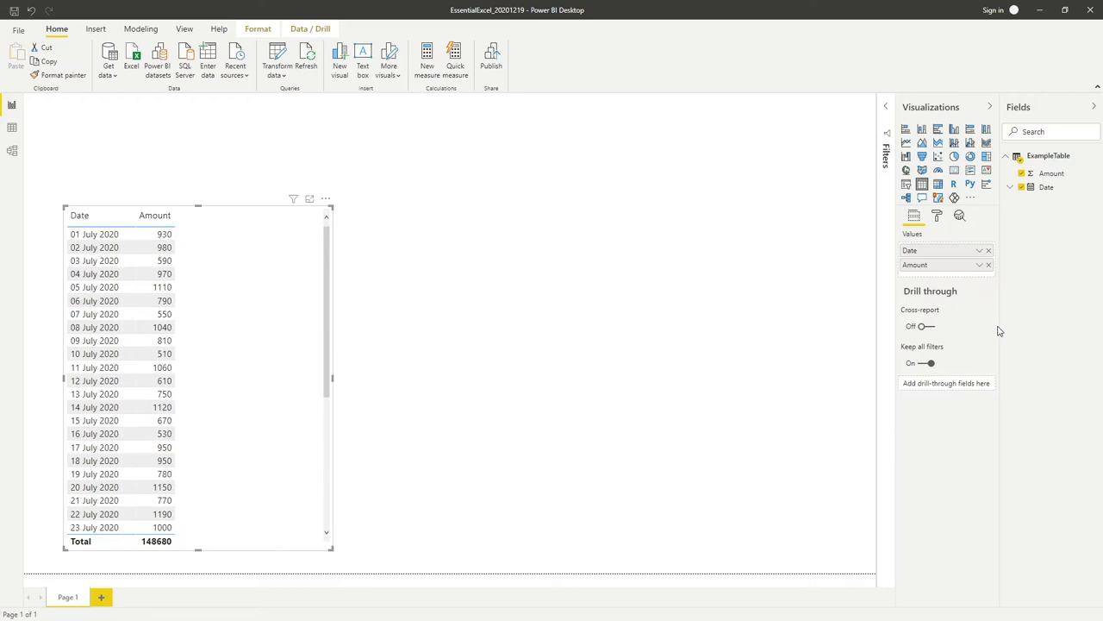
drag(267, 256, 301, 273)
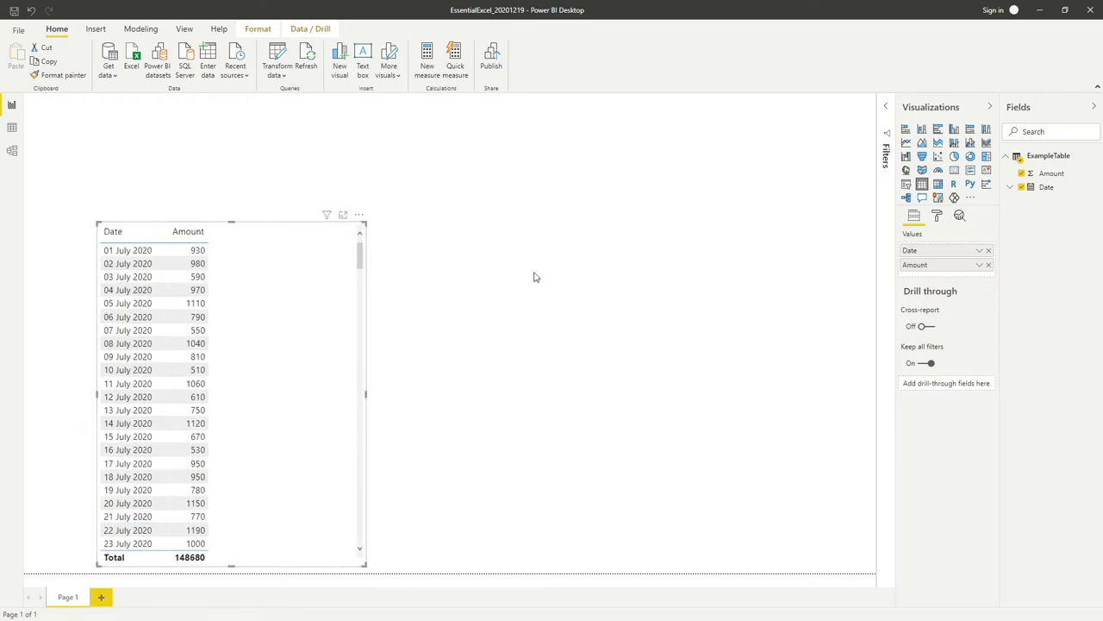
click(921, 143)
mouse_move(285, 250)
key(ctrl+z)
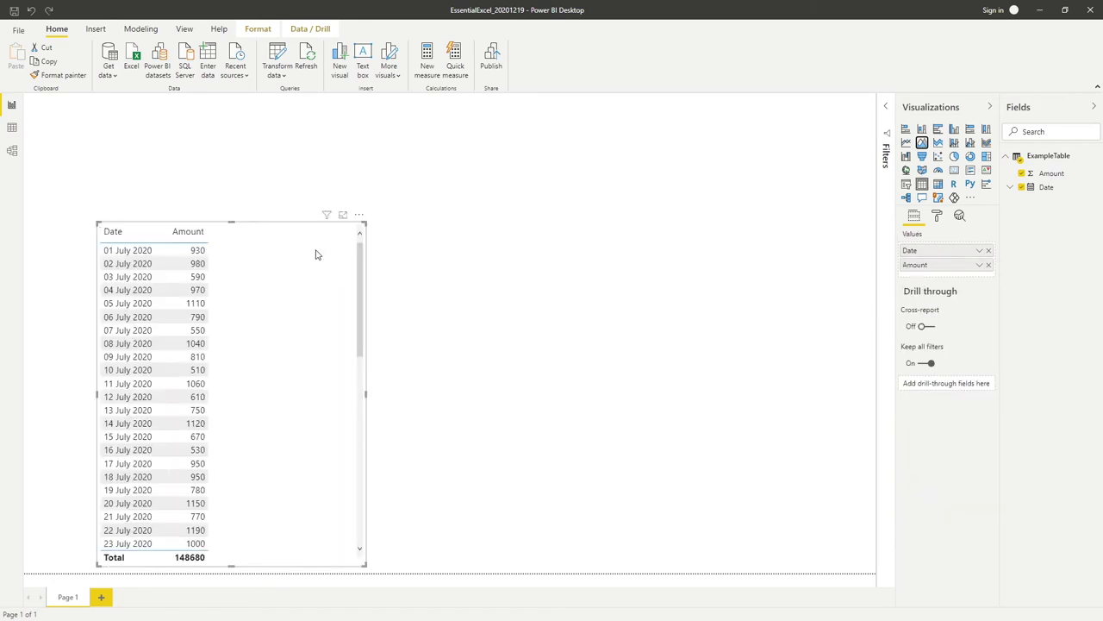
Add a separate area chart visual and place it on the report page to the right of the table
click(757, 180)
click(922, 146)
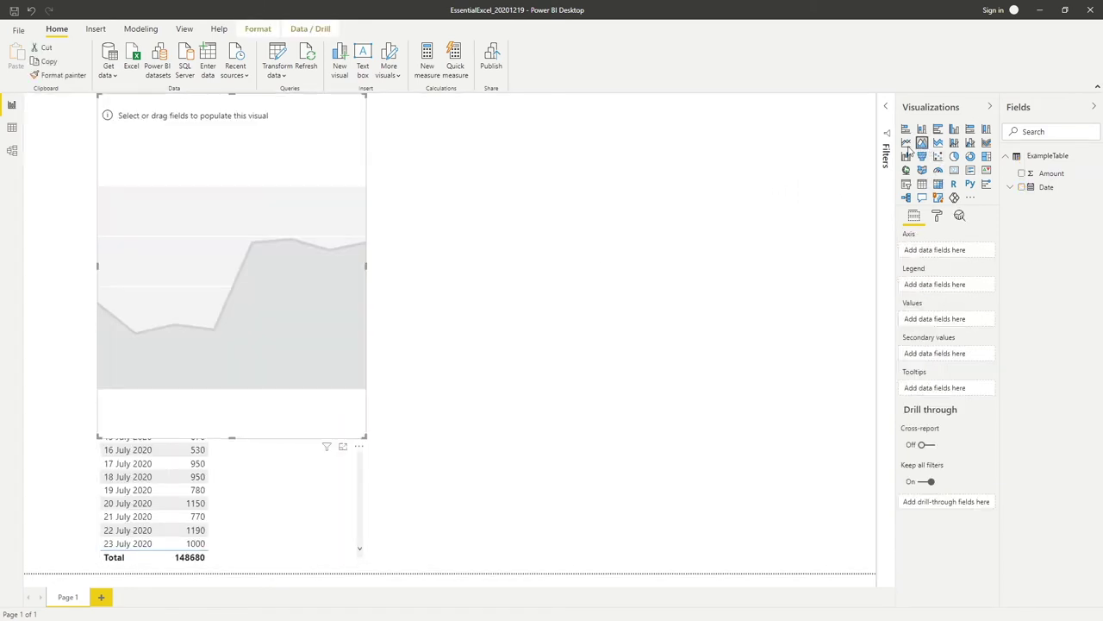
drag(328, 167, 773, 109)
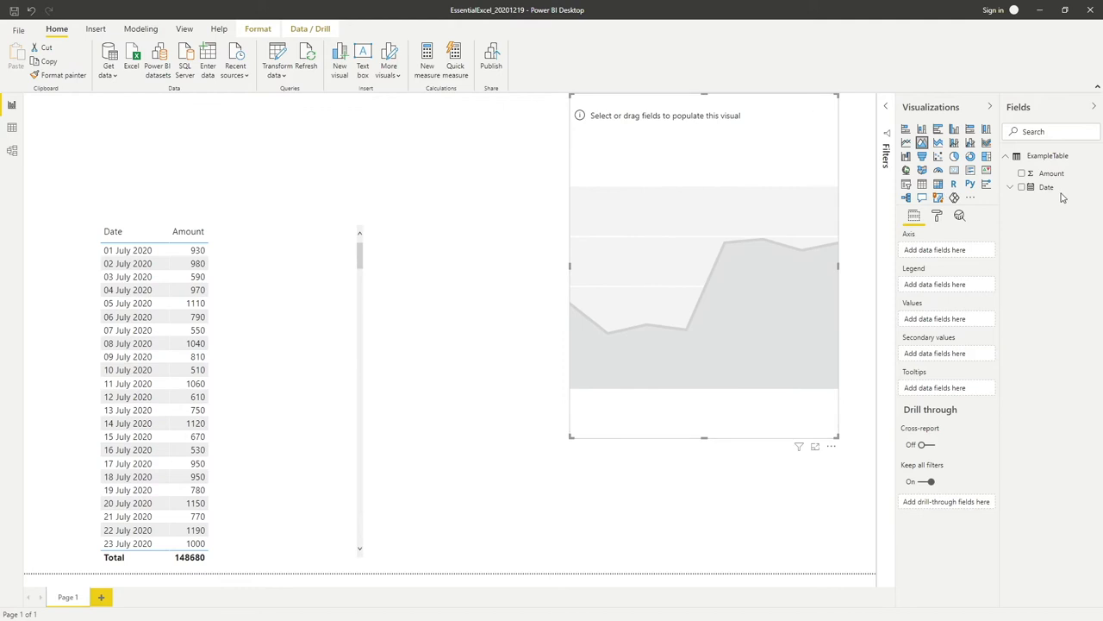
Plot Amount as the area chart's values over Date on the axis, using plain dates instead of the date hierarchy
drag(1052, 188, 957, 257)
drag(1051, 173, 958, 368)
click(979, 251)
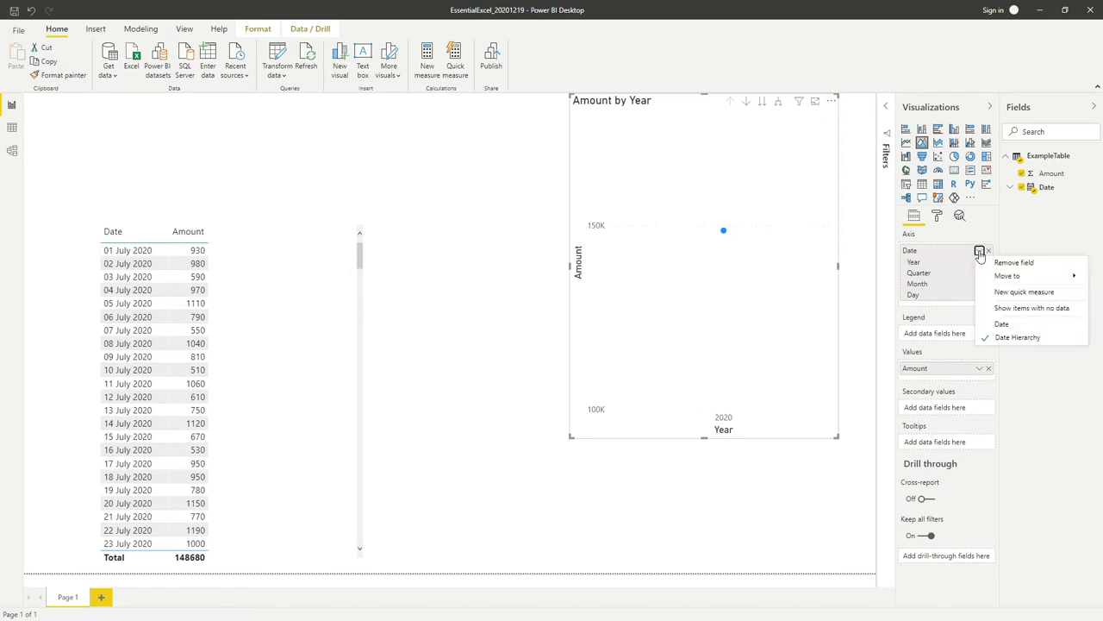
click(1002, 324)
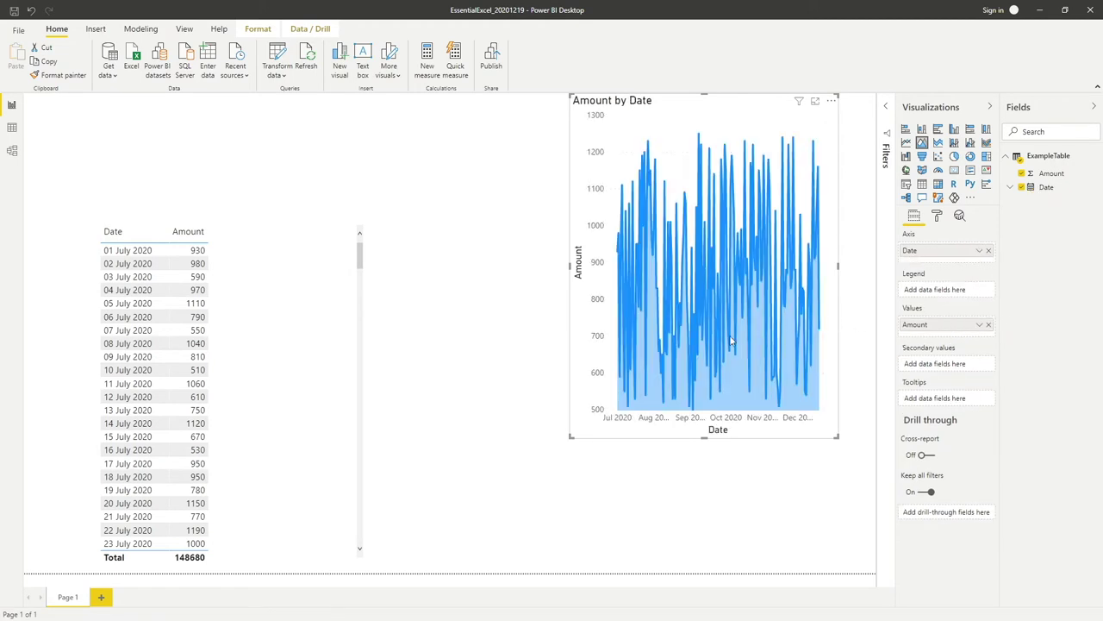
Make the area chart wider and shorter, and shift it slightly down beside the table
drag(569, 270, 450, 269)
drag(641, 436, 645, 311)
drag(733, 115, 753, 143)
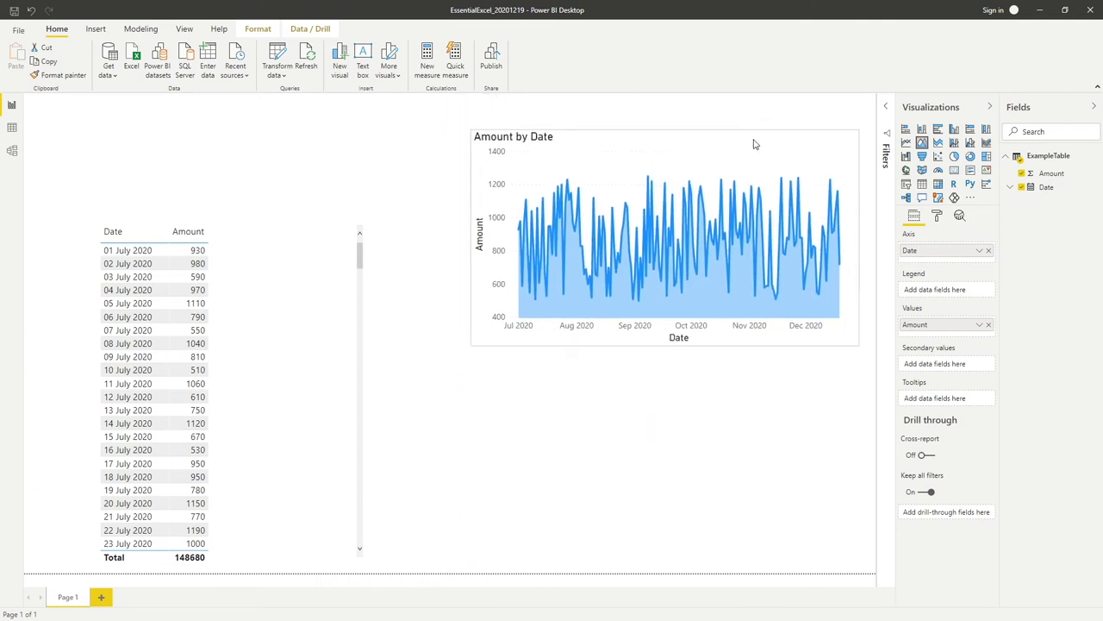
Filter the area chart's Date by relative date to show only the last 60 days, including today
click(885, 107)
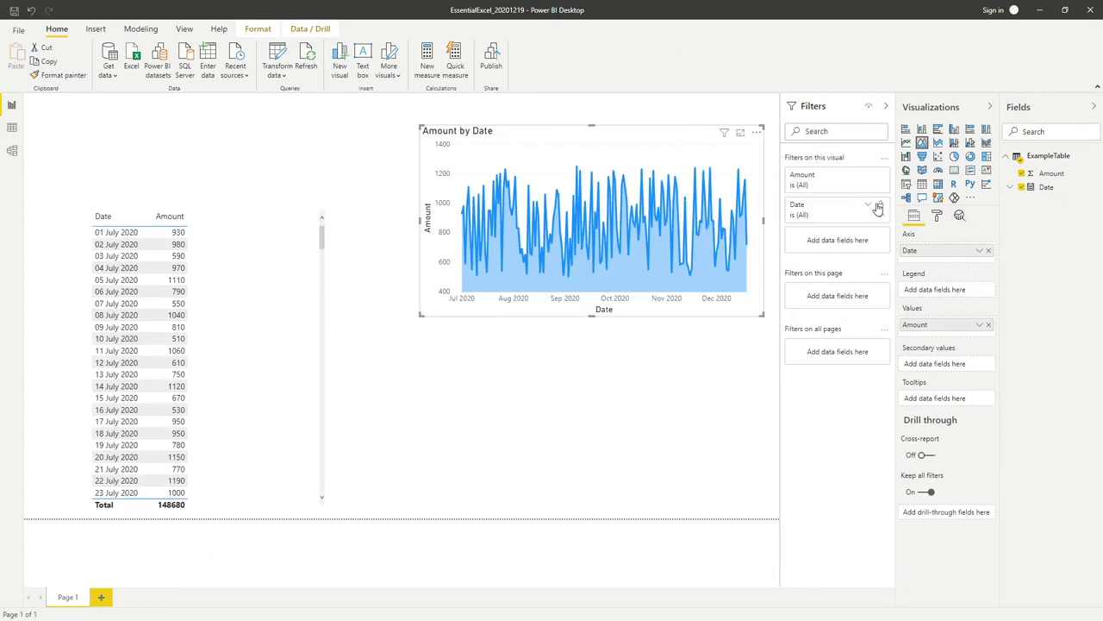
click(868, 206)
click(878, 245)
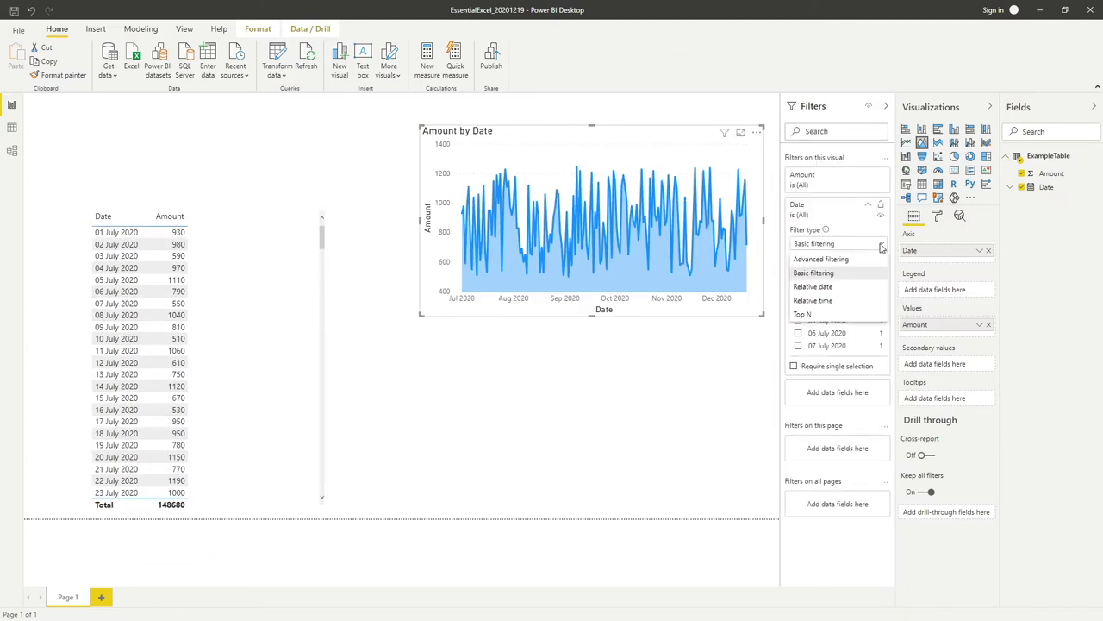
click(840, 299)
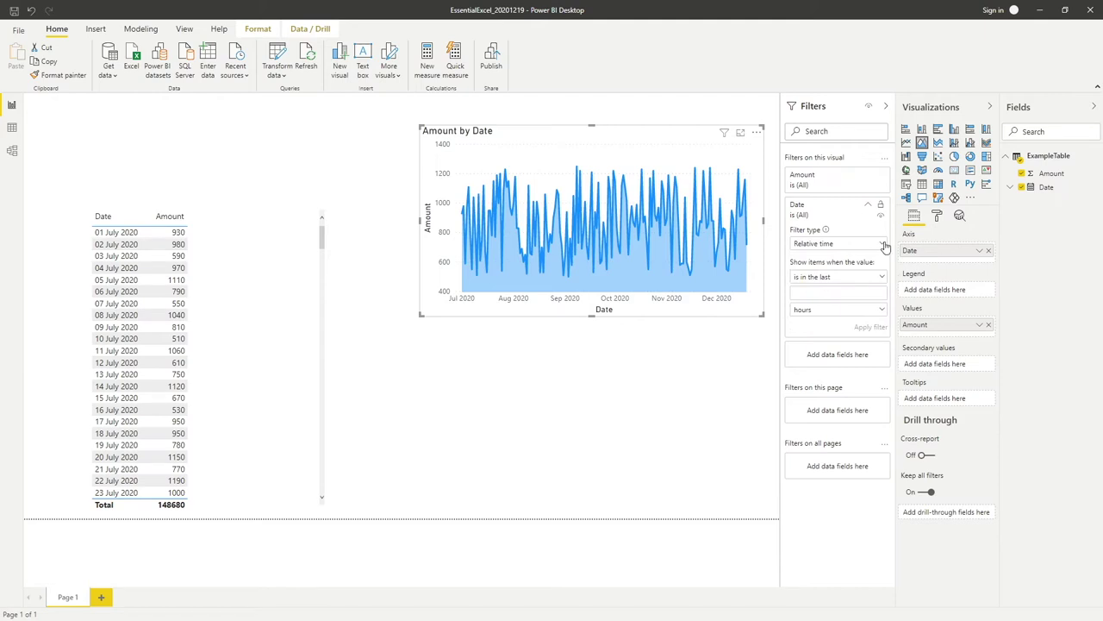
click(881, 245)
click(852, 289)
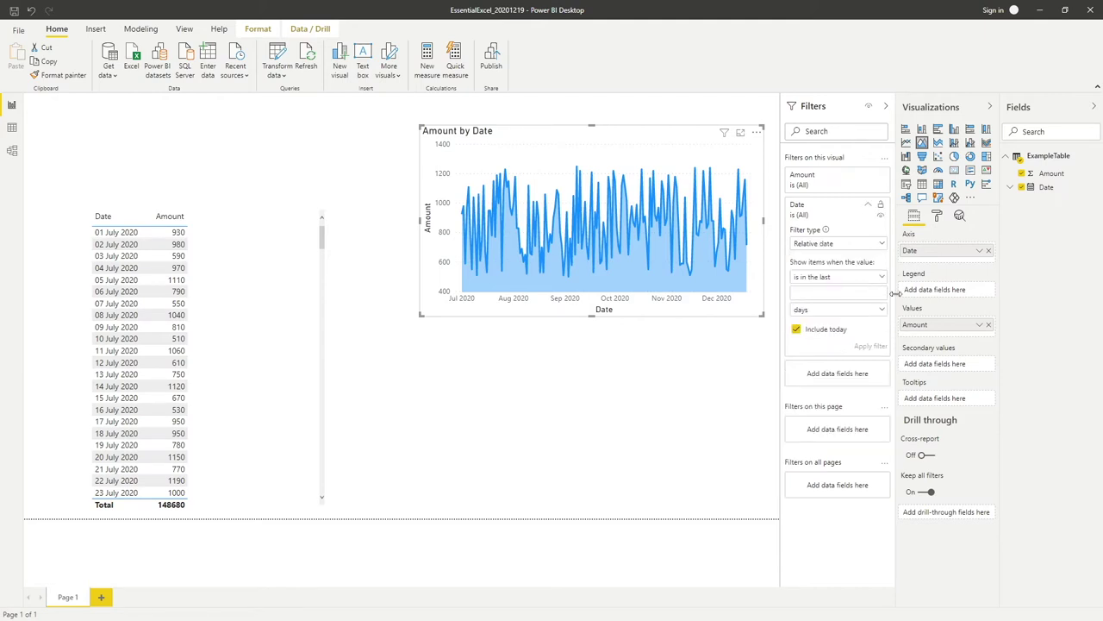
text(60)
key(Return)
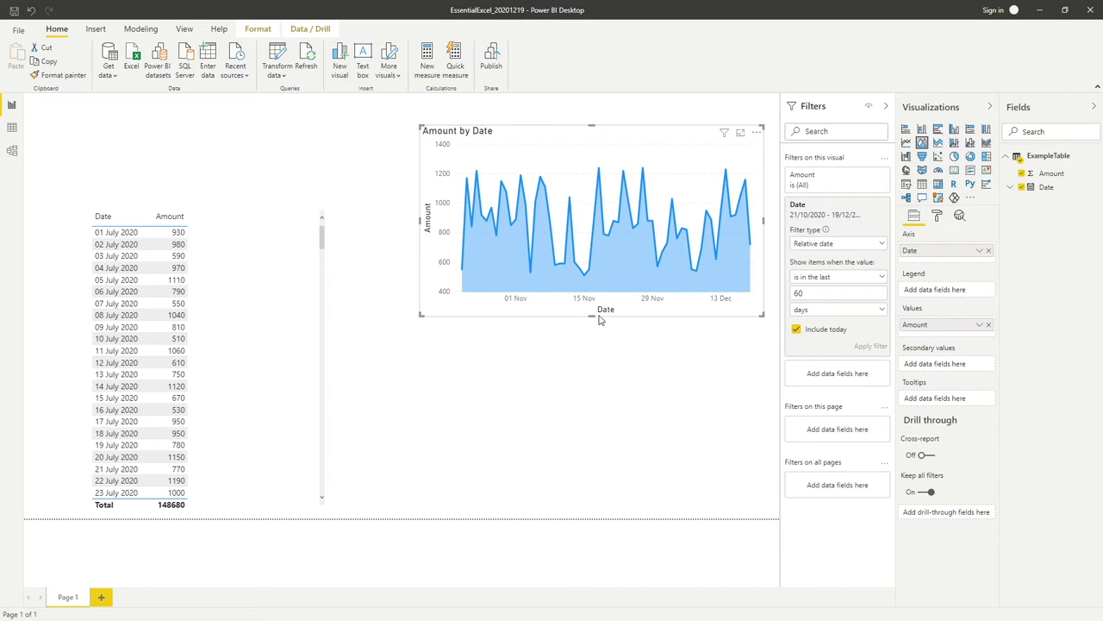
Widen the area chart slightly, move it further down the page, and deselect it
drag(424, 216, 403, 217)
drag(682, 153, 682, 184)
click(316, 185)
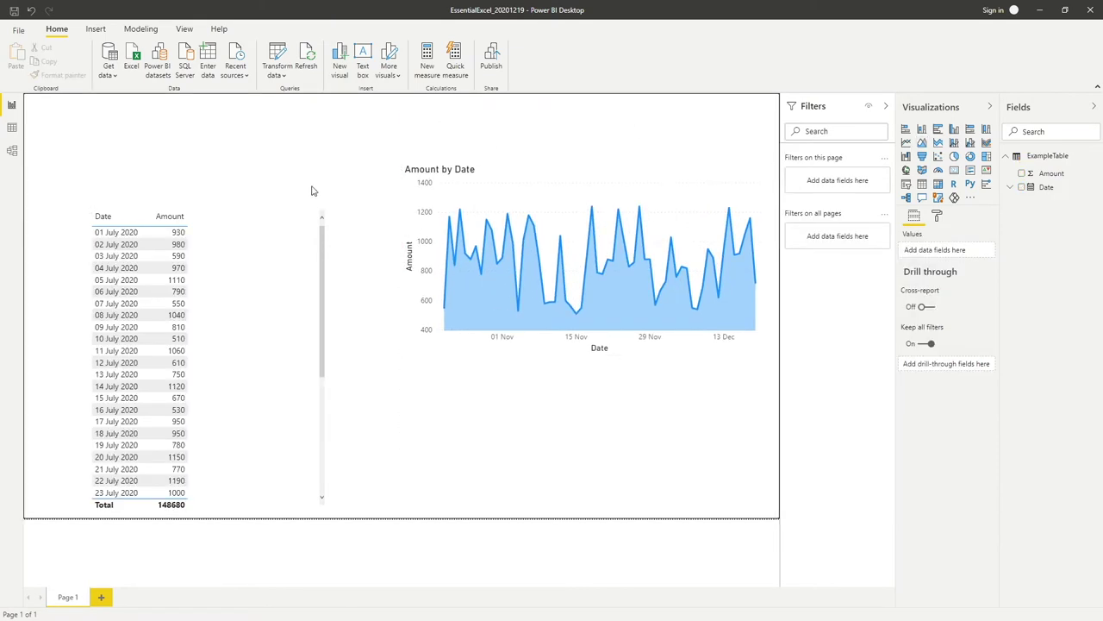
Select the table visual and add a new measure to ExampleTable
click(266, 269)
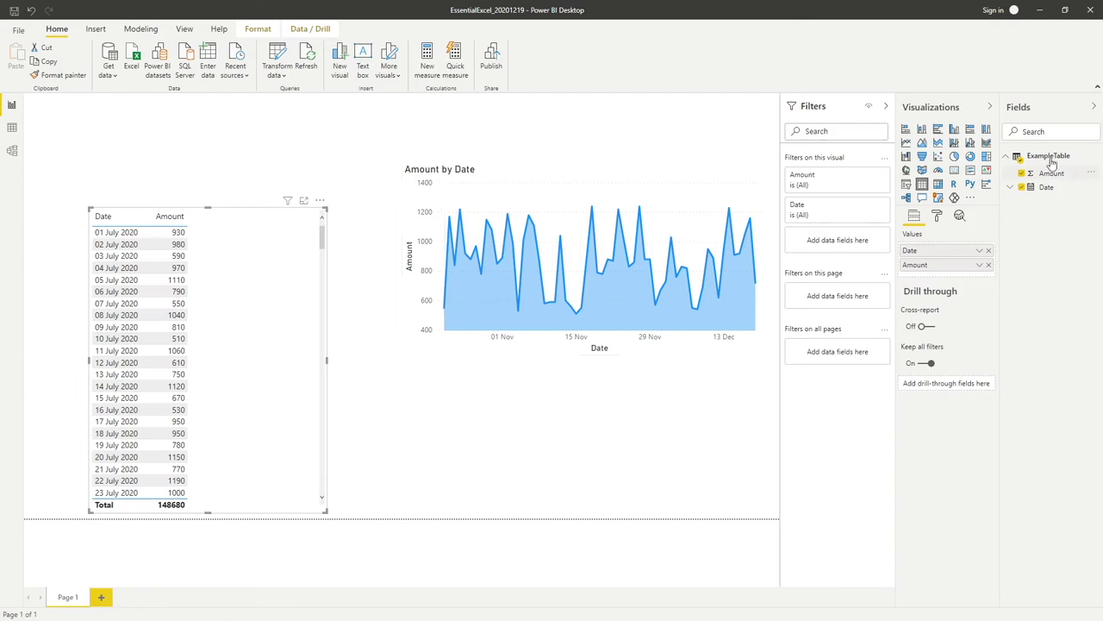
click(1097, 157)
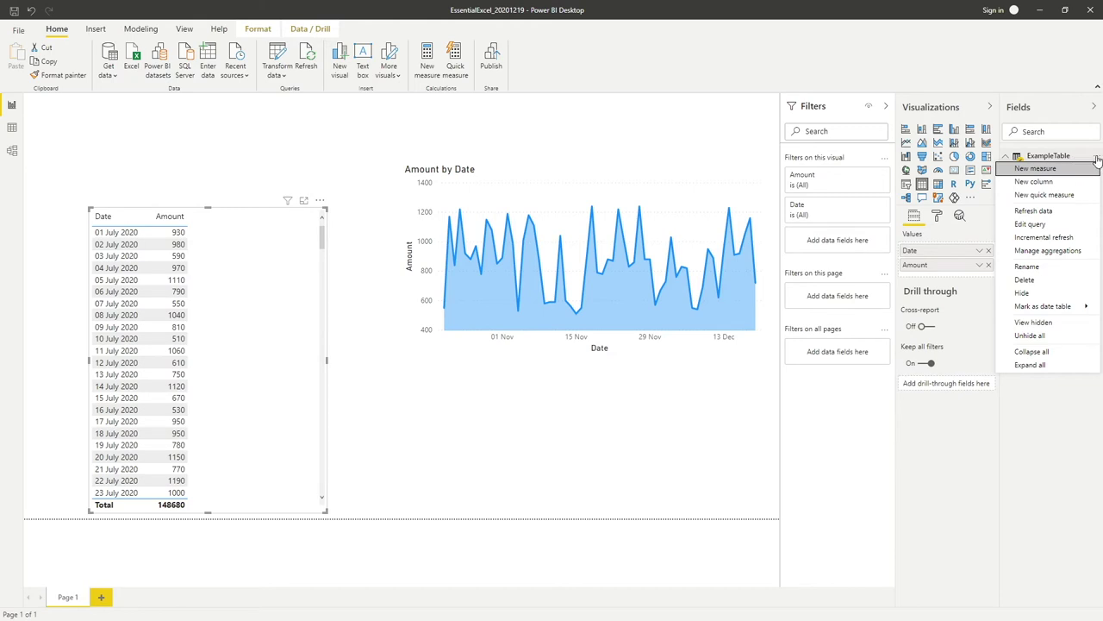
click(1031, 470)
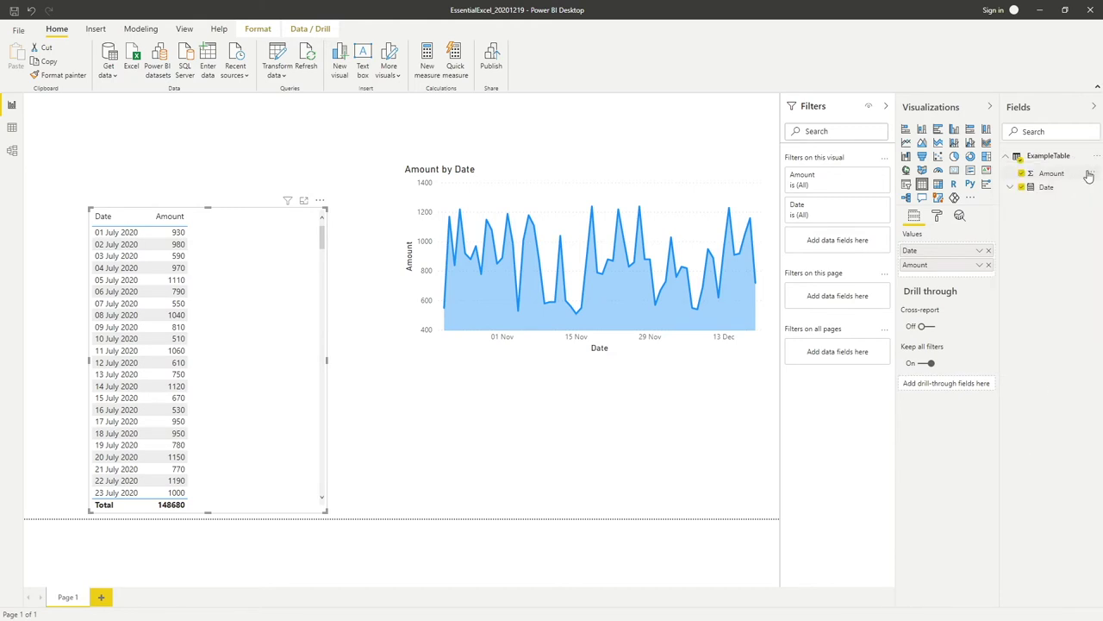
click(1091, 174)
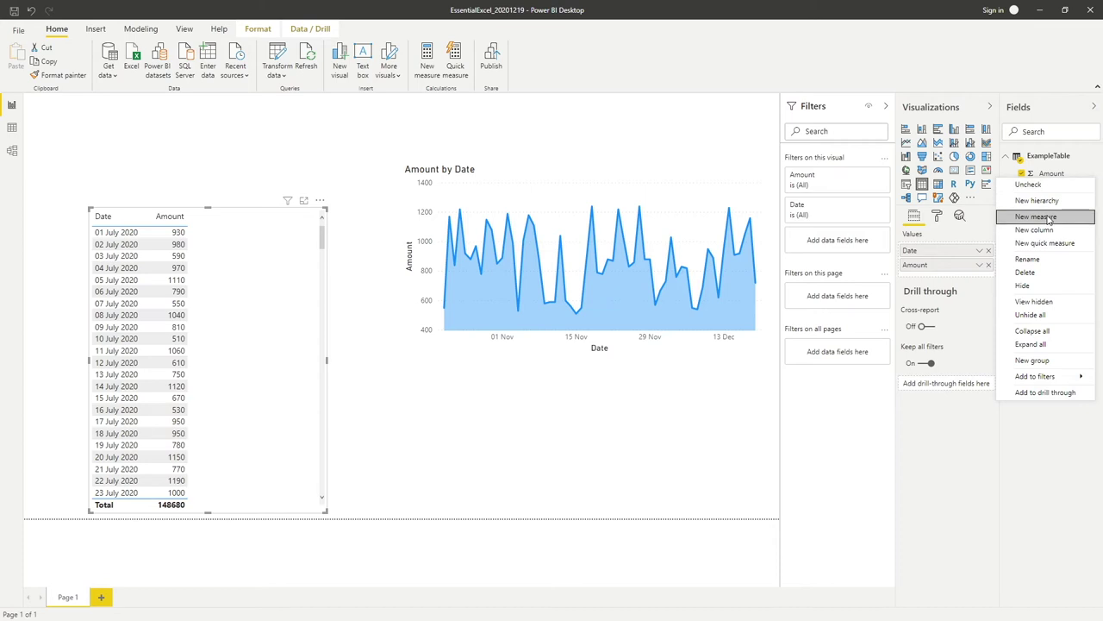
click(1049, 218)
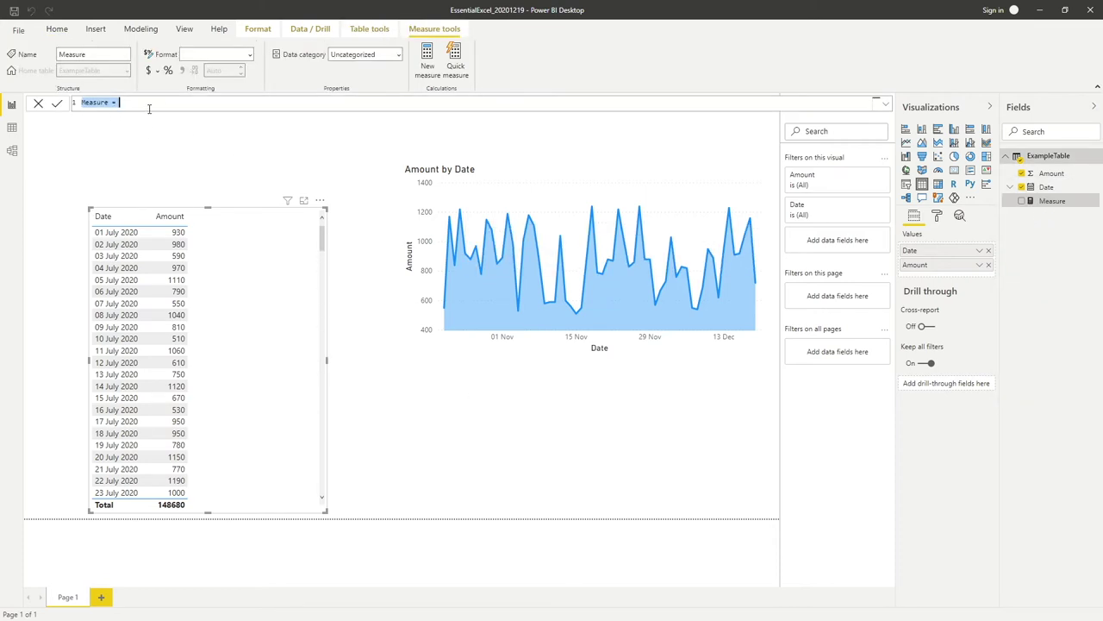
Name the new measure RollingAvg and declare the variable NumDays = 7 in its formula
click(119, 102)
drag(83, 103, 145, 102)
text(Ra)
key(shift+Return)
key(shift+Return)
key(shift+Return)
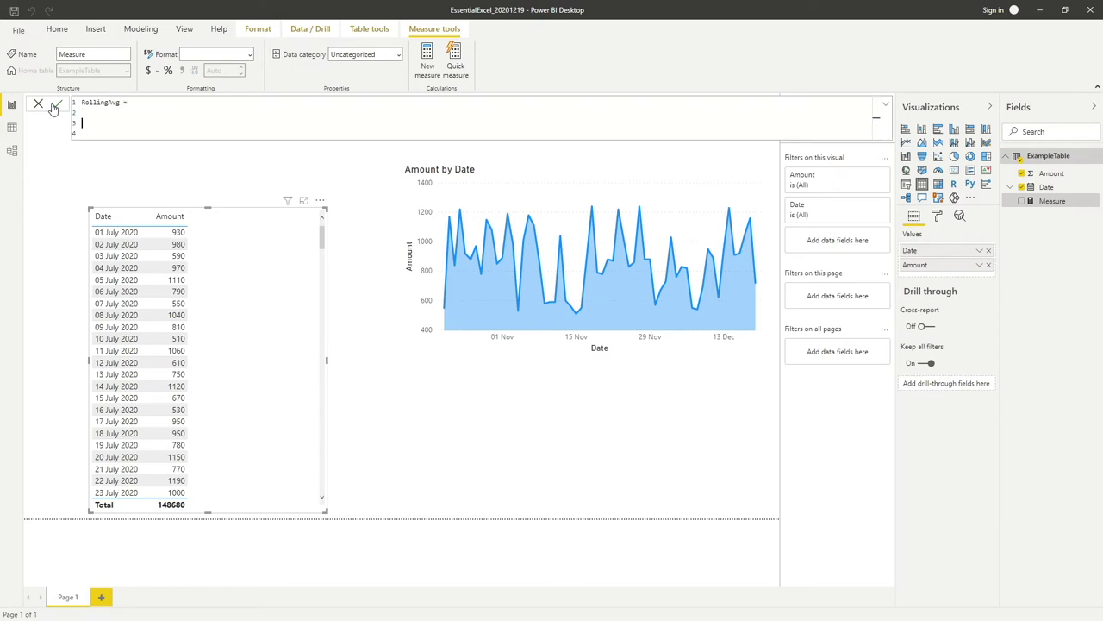
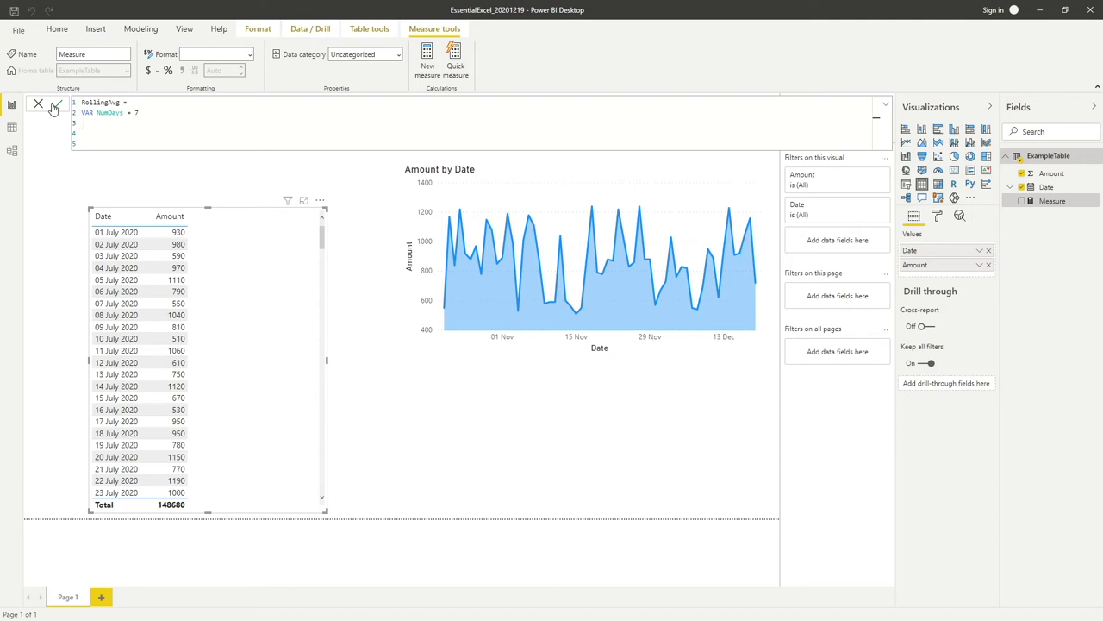
Declare the variable RollingSum in the RollingAvg formula and begin a CALCULATE function as its value
text(VAR RollingSum =)
key(shift+Return)
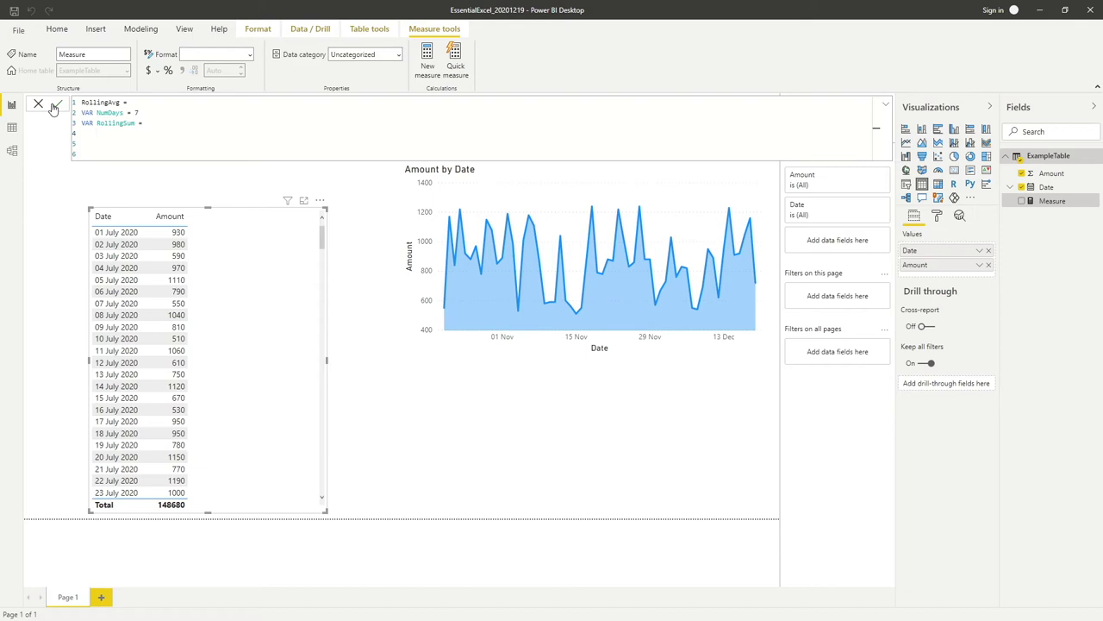
text(CALCULATE()
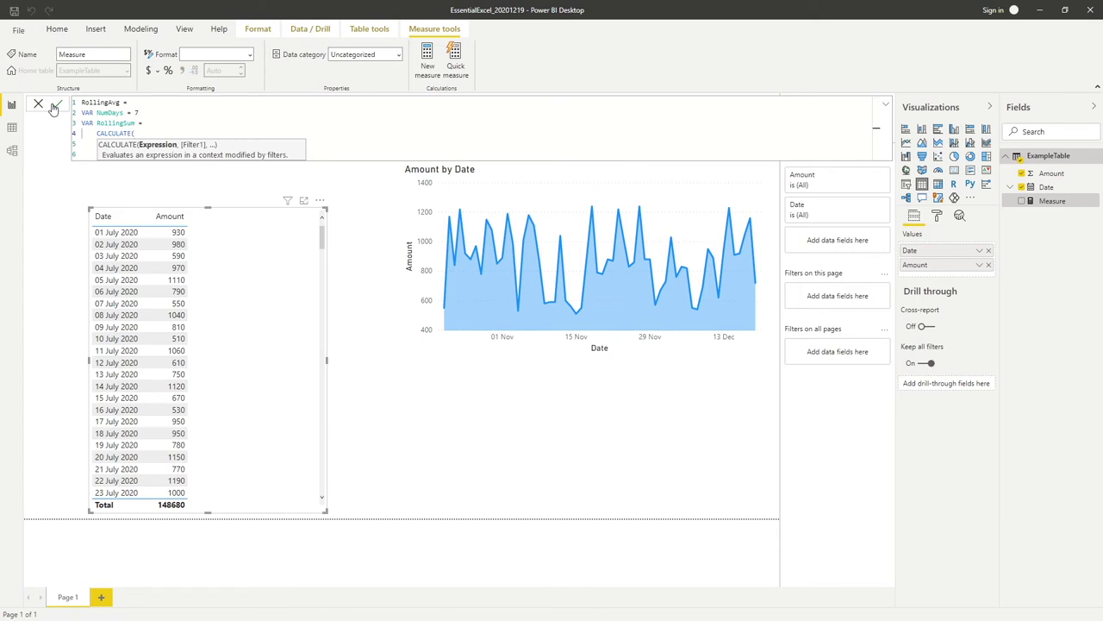
text(amou)
key(BackSpace)
key(BackSpace)
key(BackSpace)
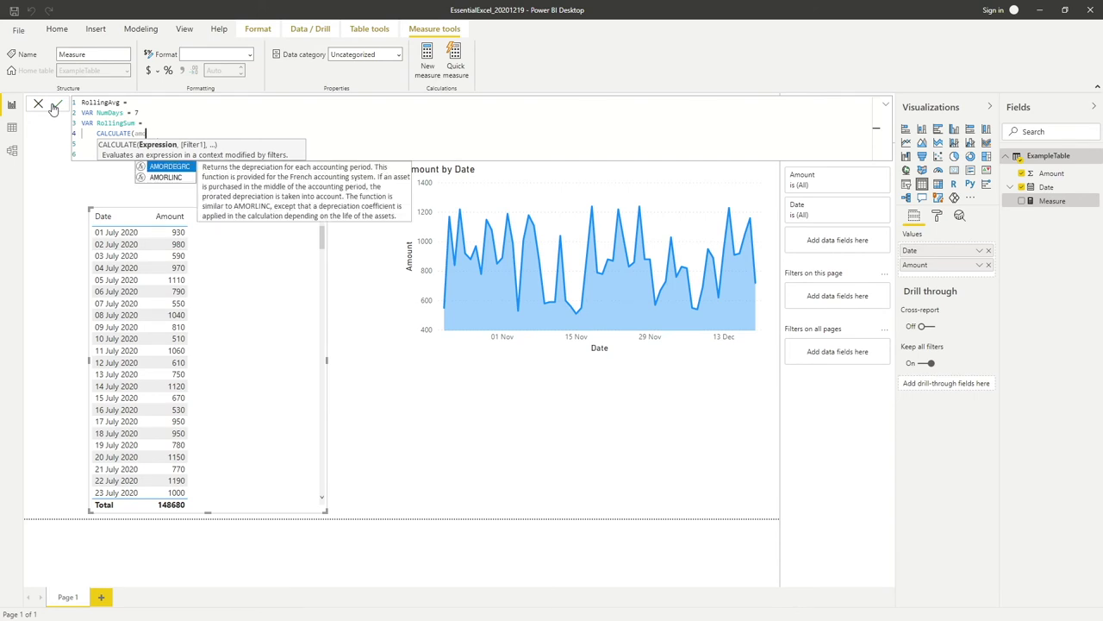
key(BackSpace)
key(BackSpace)
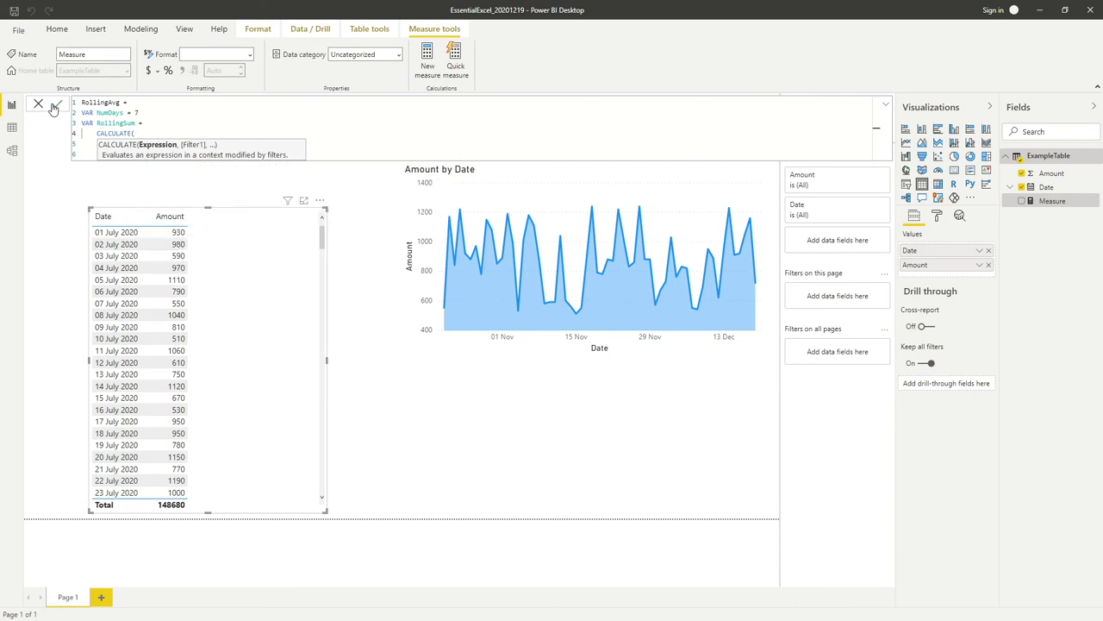
Enter sum(ExampleTable[Amount]) as CALCULATE's expression on its own line
key(shift+Return)
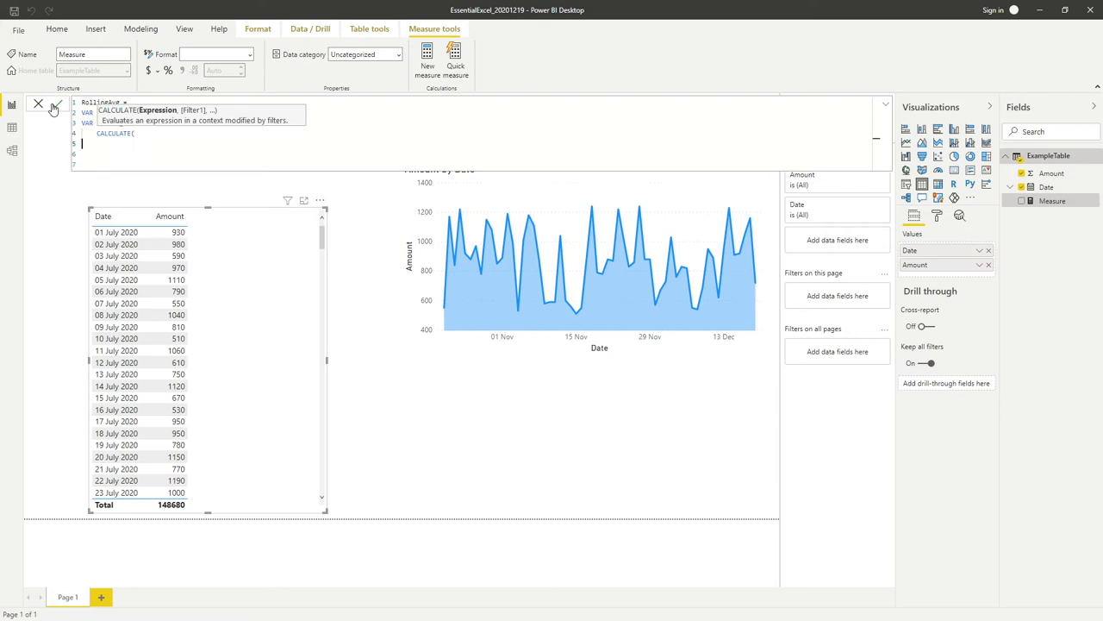
text(sum)
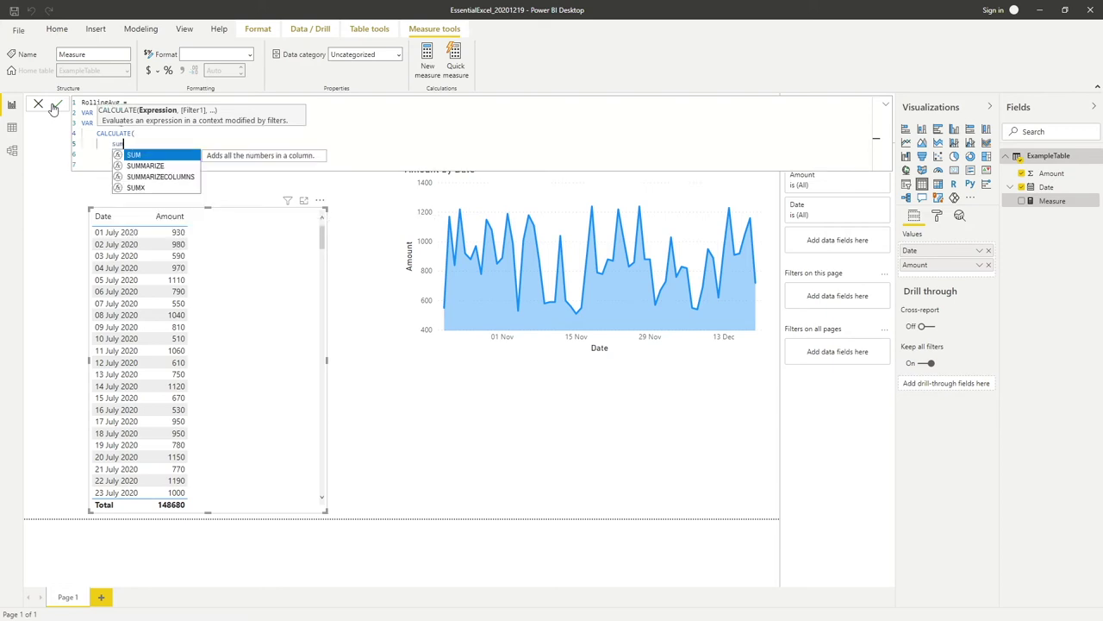
text((ExampleTable[Amount])
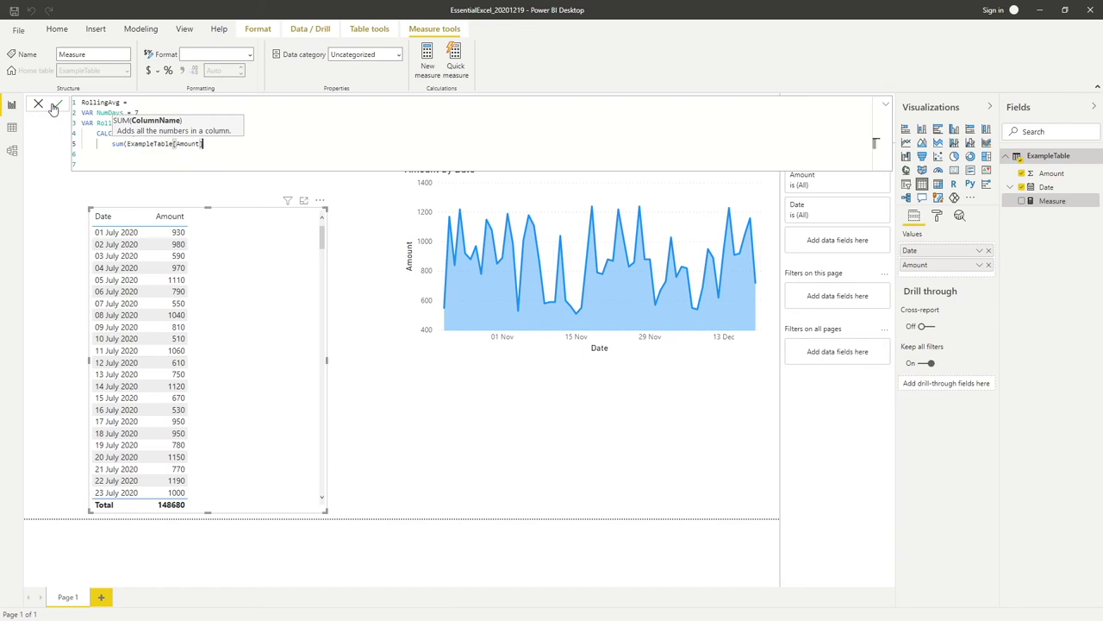
text(),)
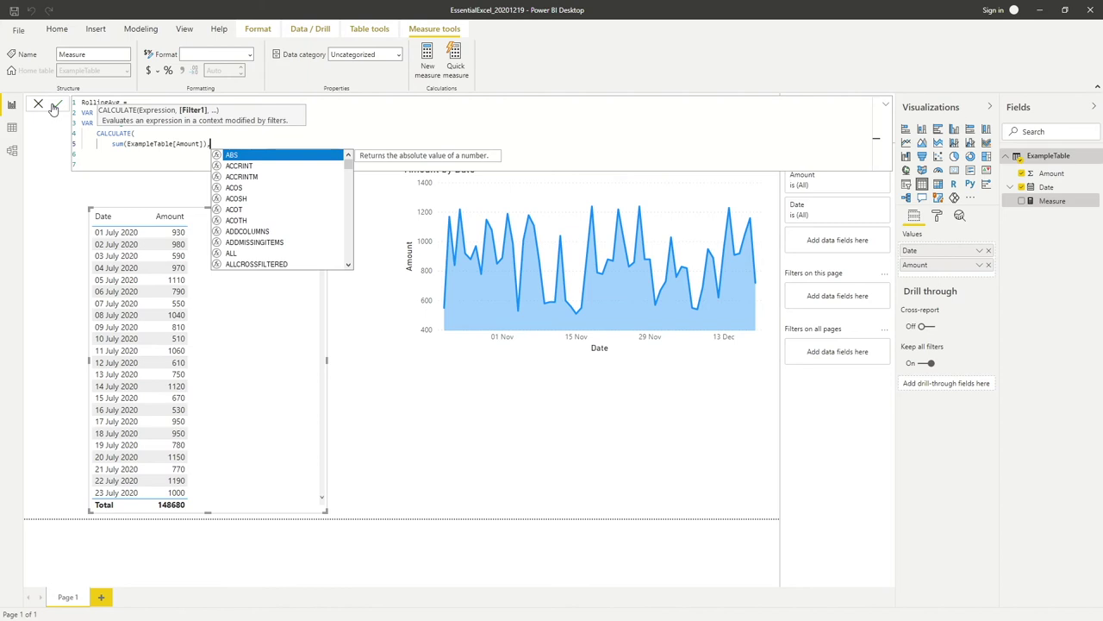
Begin a DATESINPERIOD filter on a new line, with ExampleTable[Date] as its dates argument
key(shift+Return)
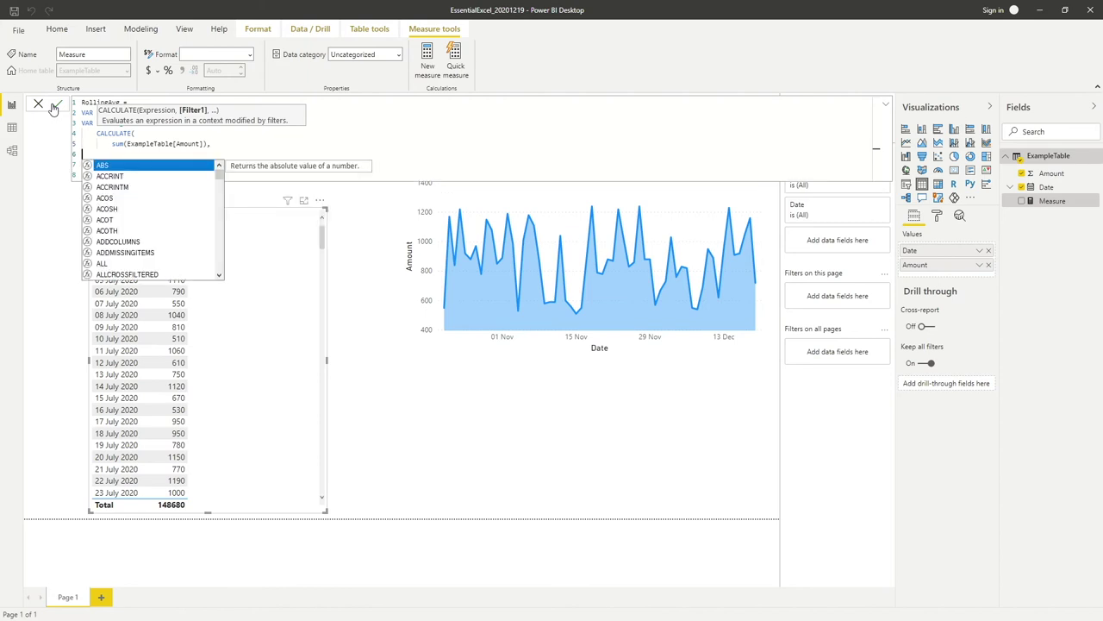
text(DATESINP)
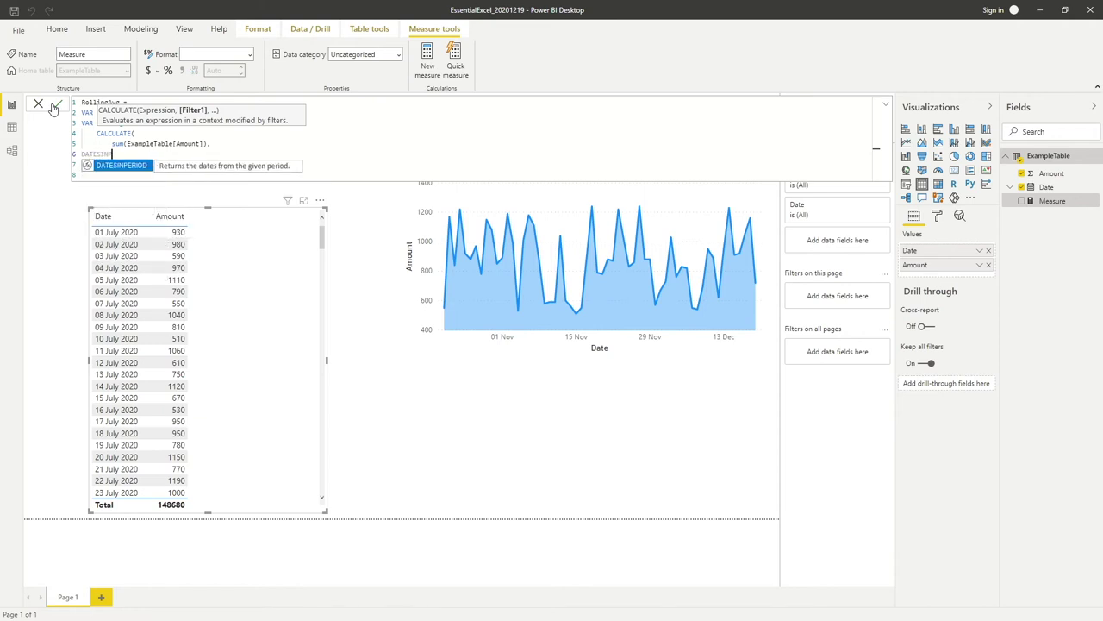
key(Tab)
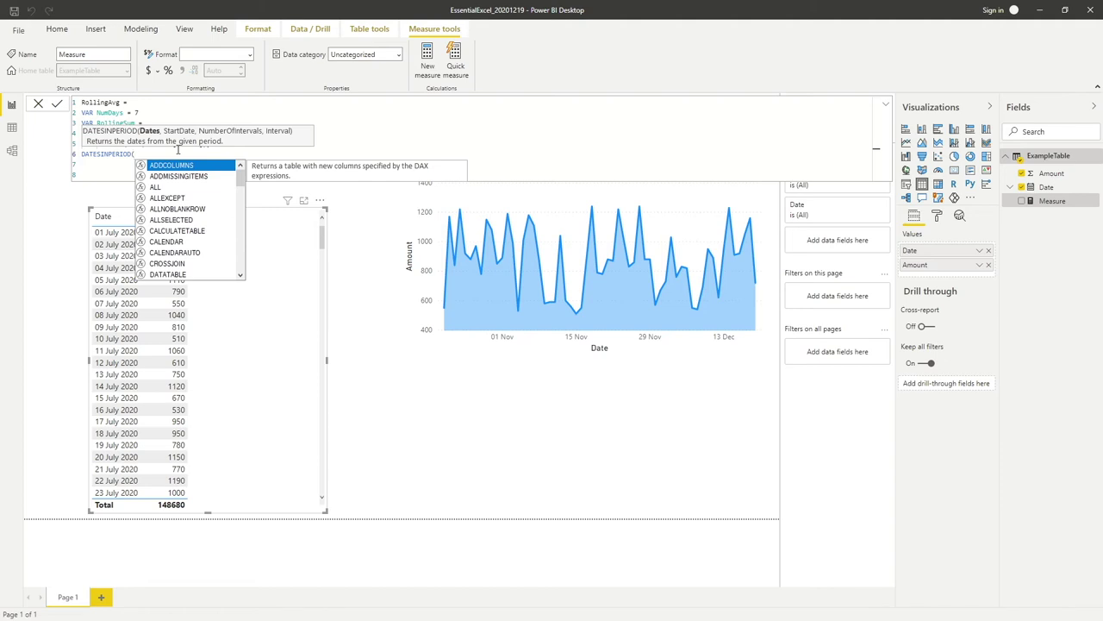
text(E)
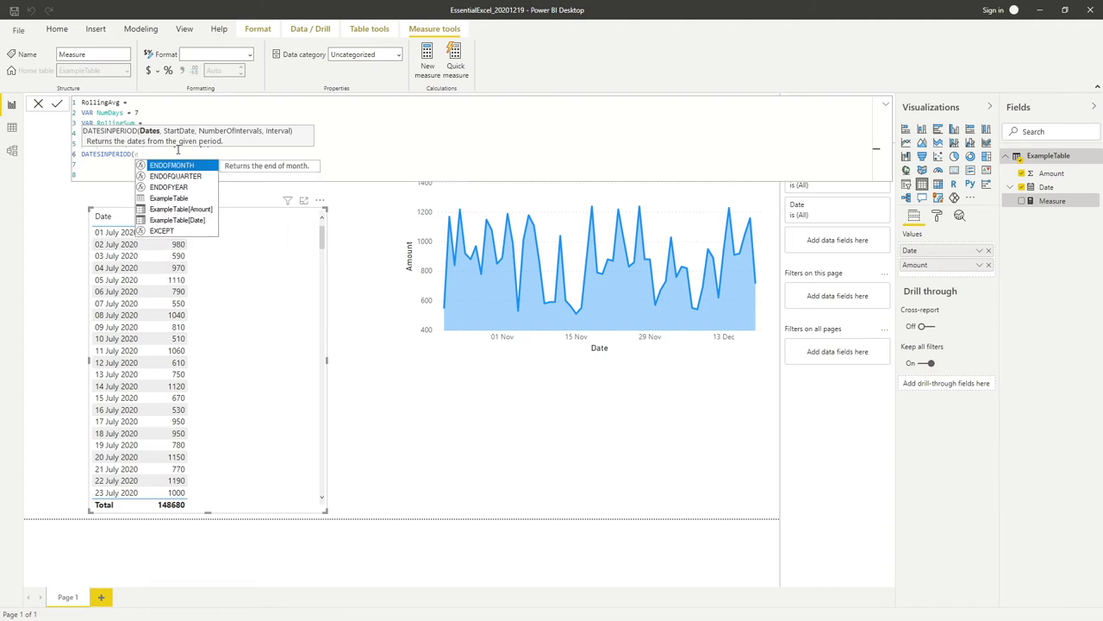
key(Down)
key(Down)
key(Down)
key(Down)
key(Down)
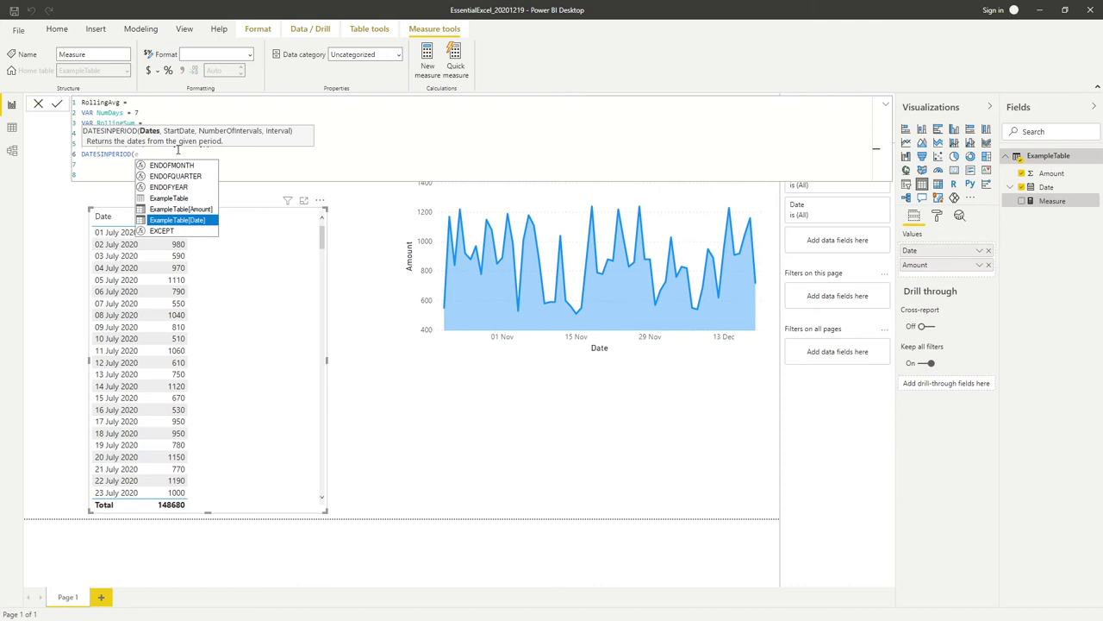
key(Tab)
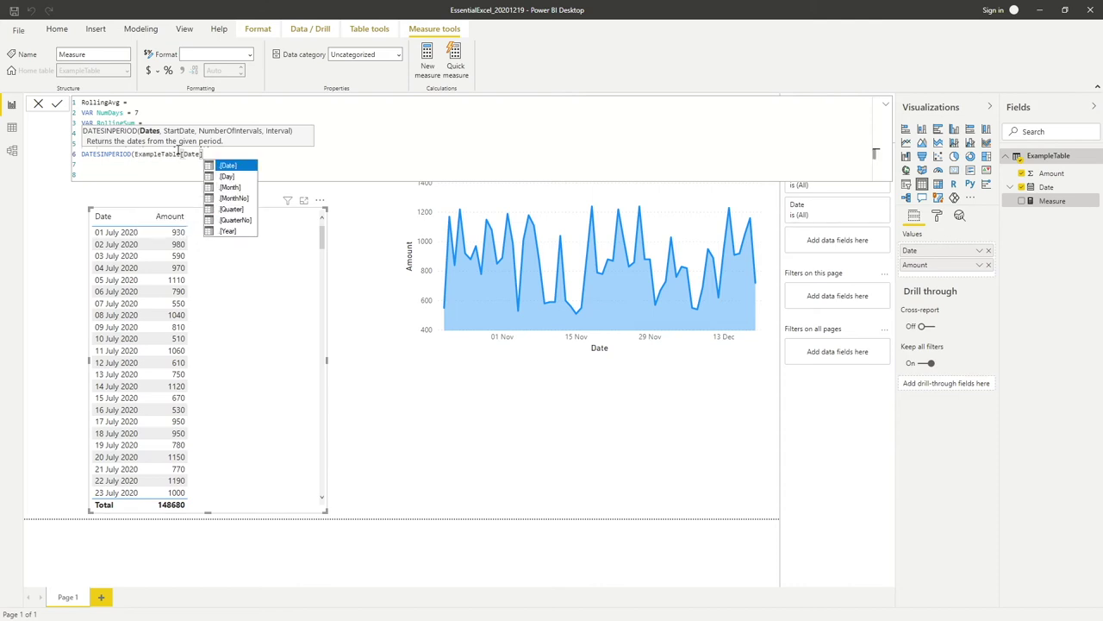
Set the DATESINPERIOD start date to LASTDATE(ExampleTable[Date])
text(,last)
key(Tab)
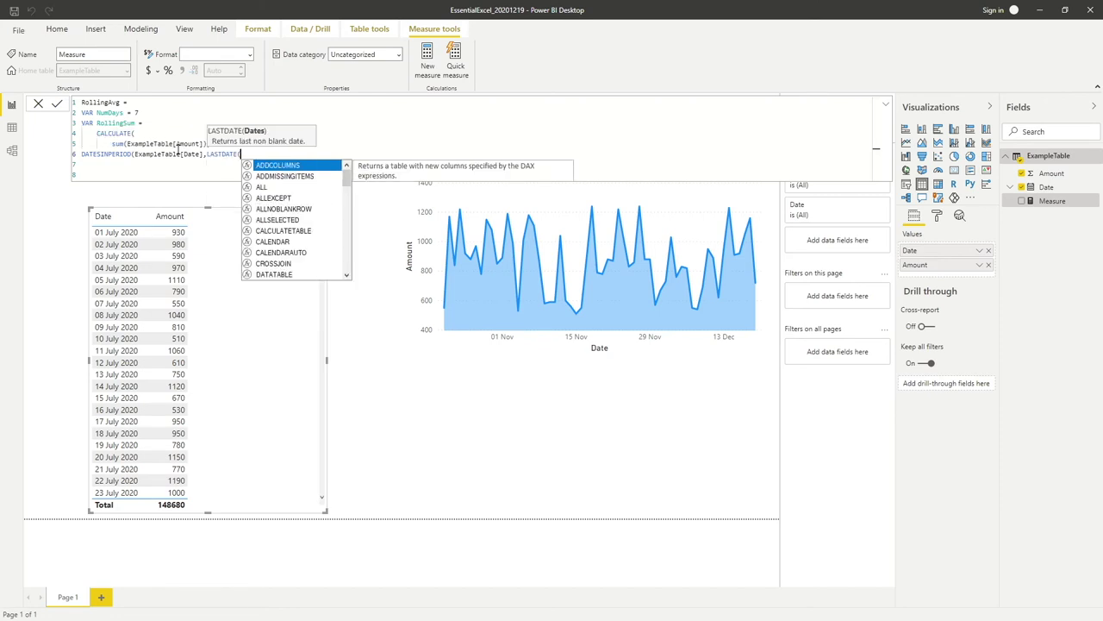
text(da)
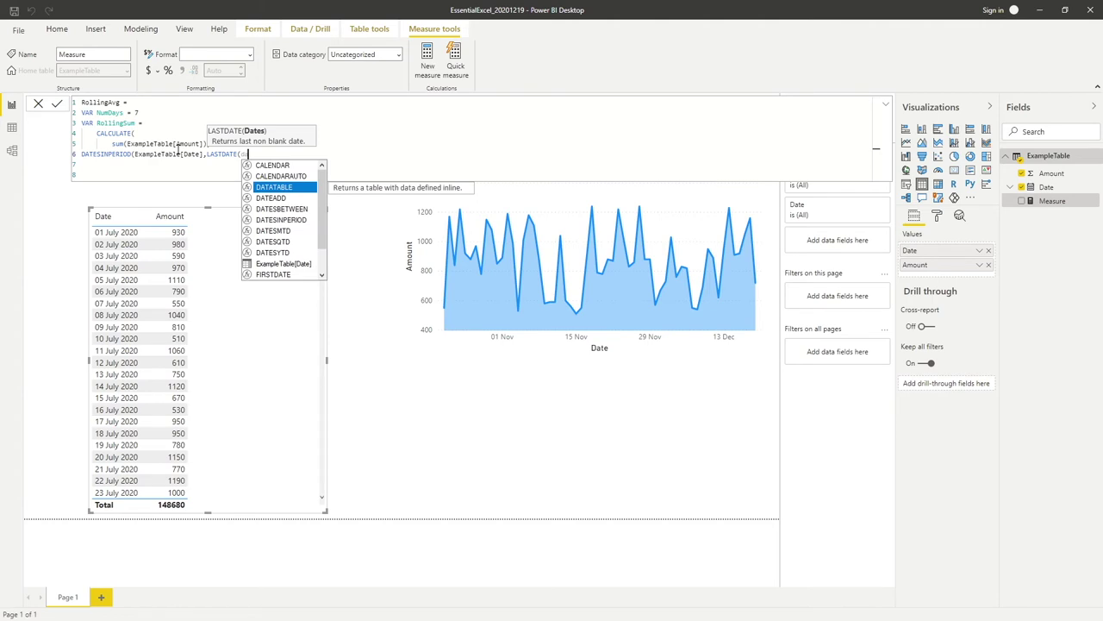
click(291, 266)
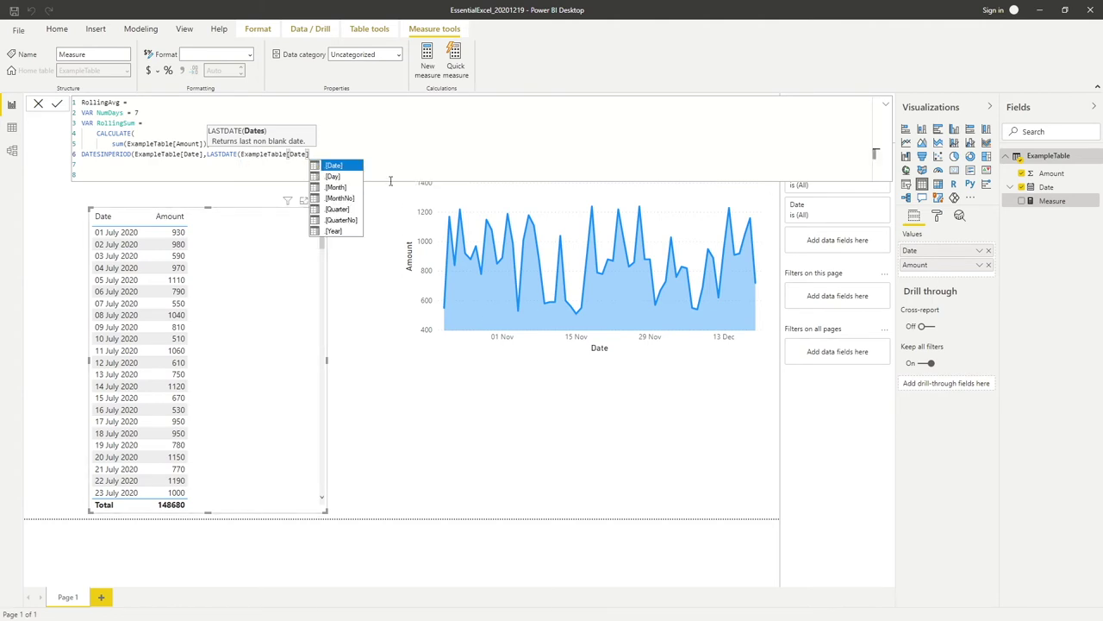
text())
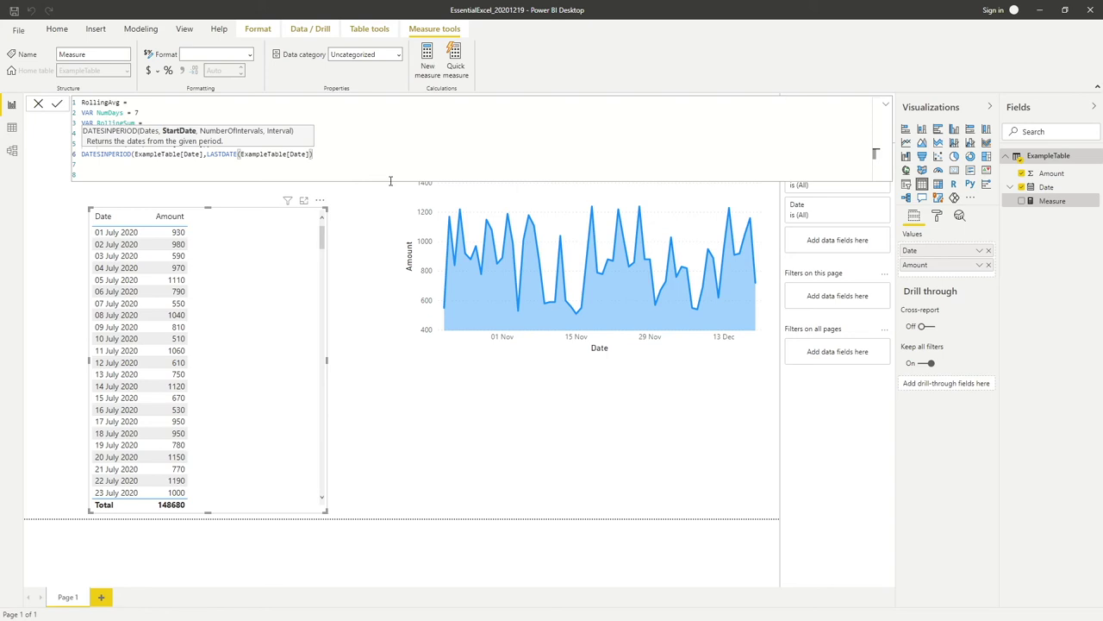
text(,)
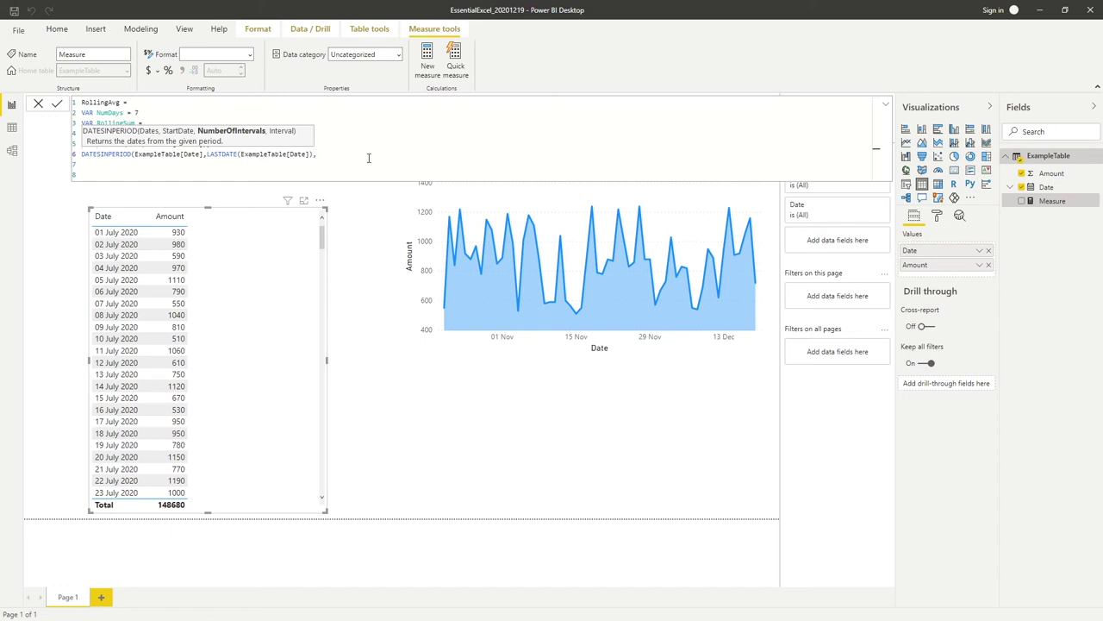
Complete DATESINPERIOD with -NumDays intervals of DAY, and close the CALCULATE function on the following line
text(-NumDays)
text(,)
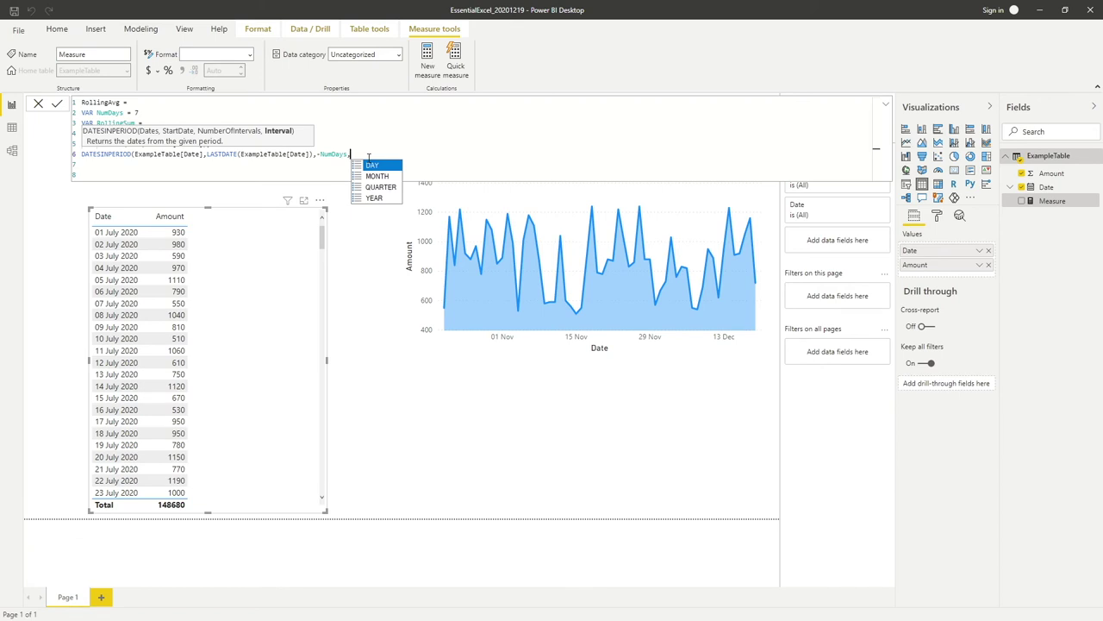
key(Tab)
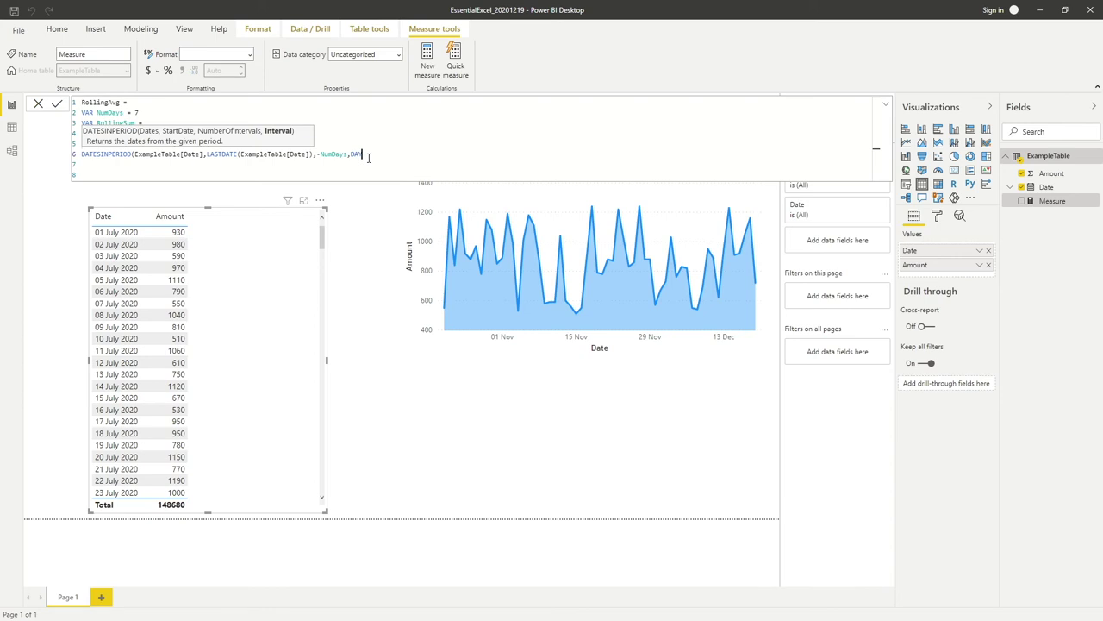
text())
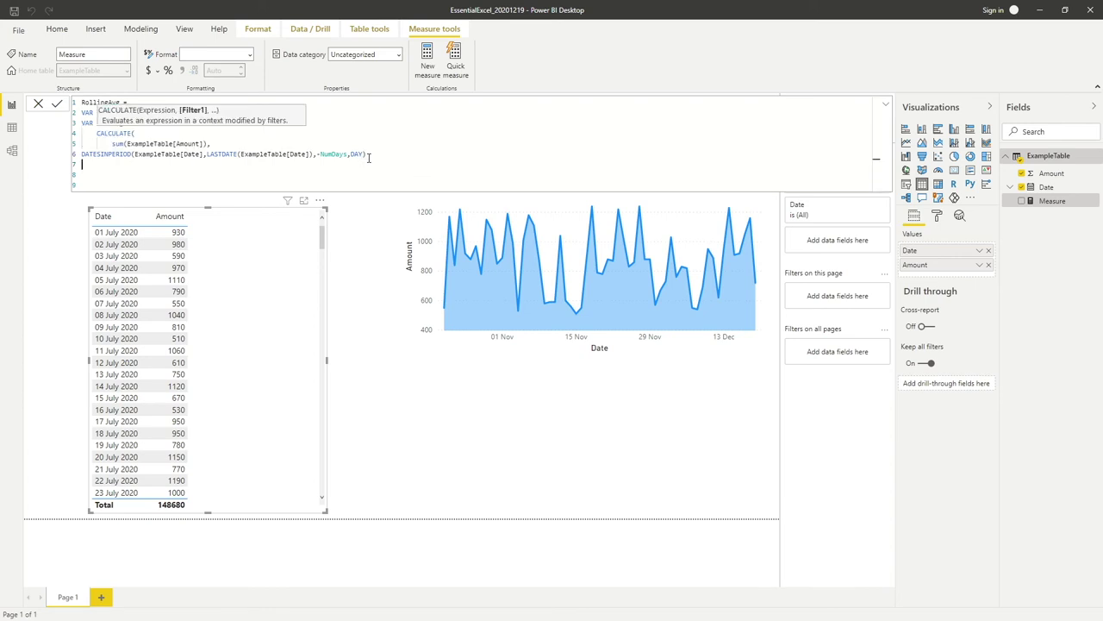
key(shift+Return)
text())
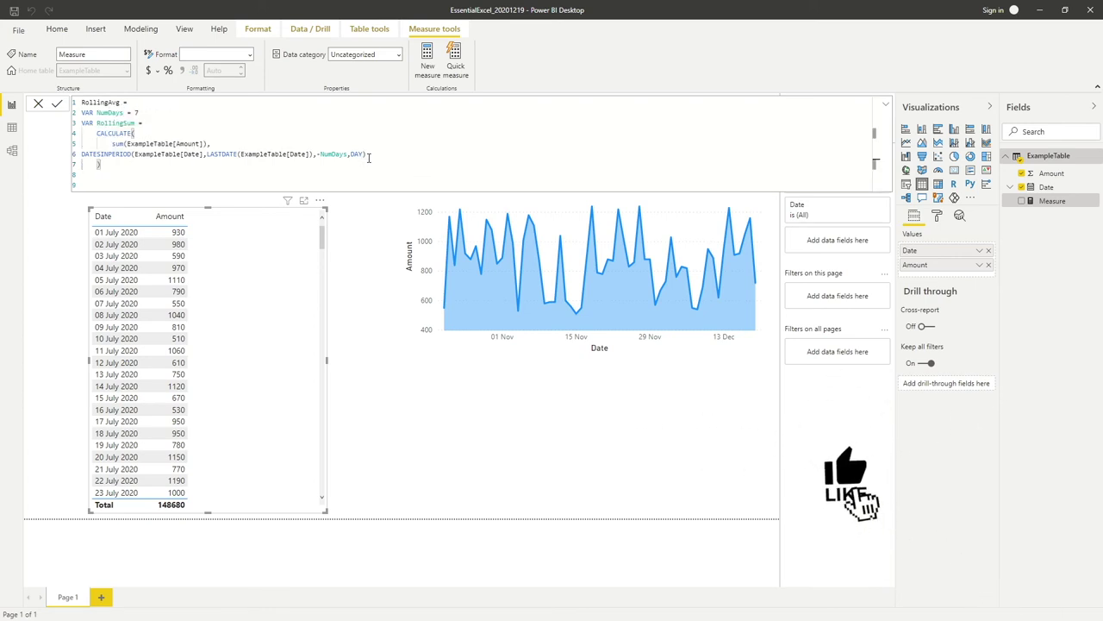
Finish the formula with RETURN RollingSum and add the committed RollingAvg measure to the table visual's values
key(shift+Return)
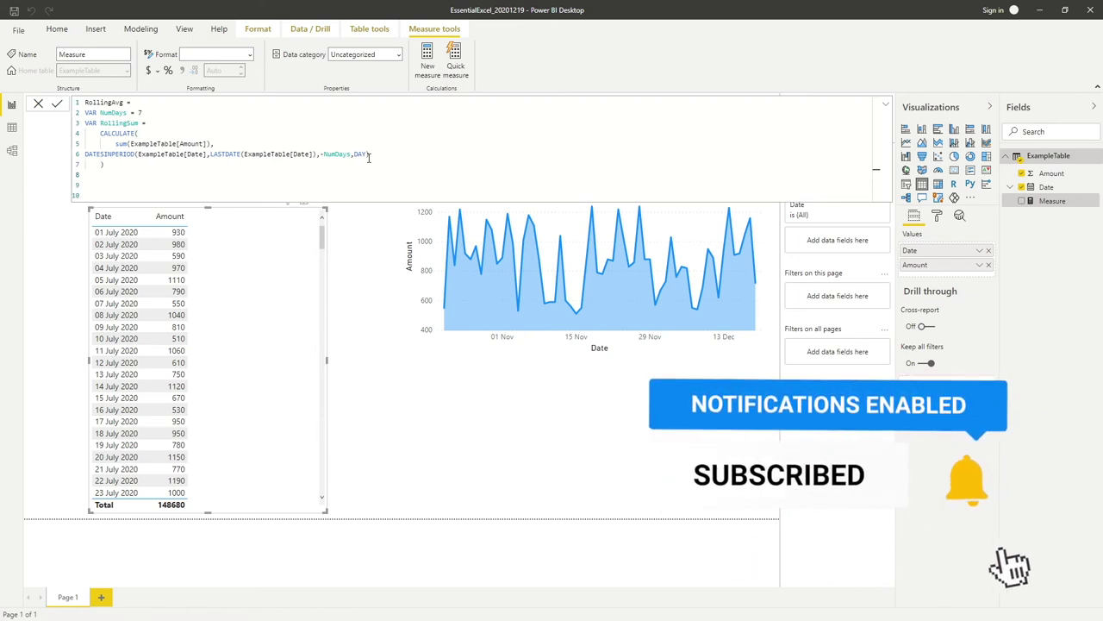
text(RETURN)
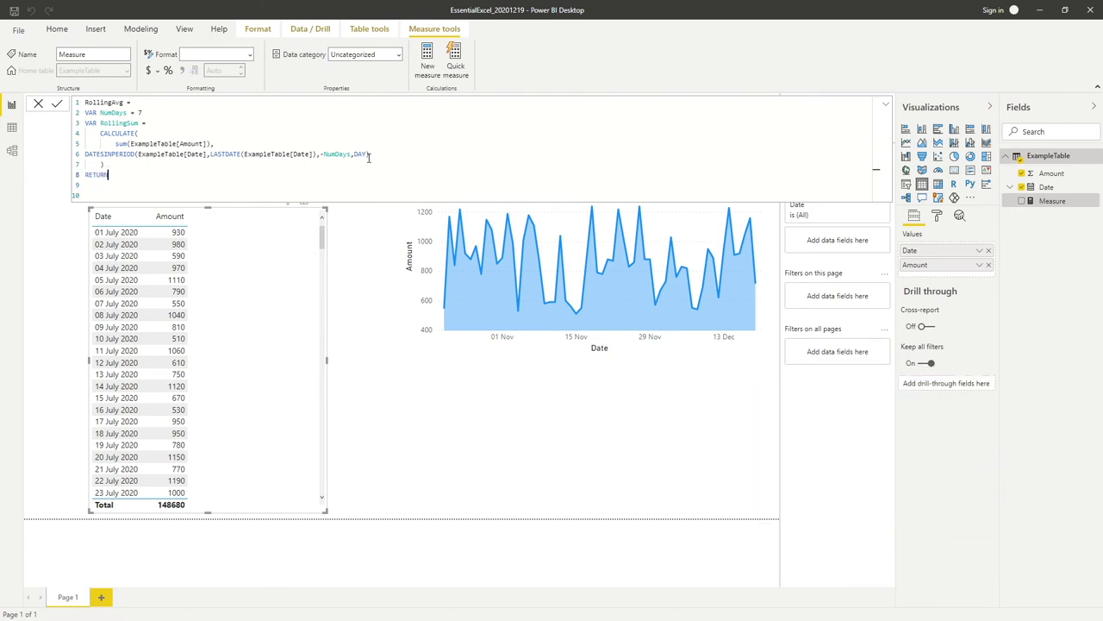
key(Return)
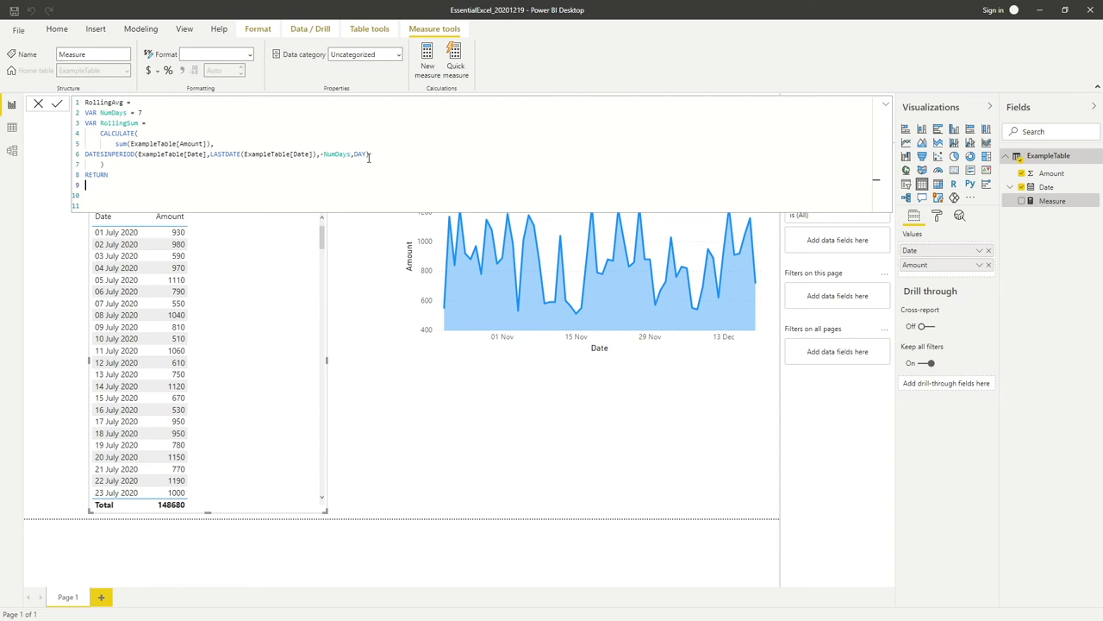
text(RollingSum)
key(Return)
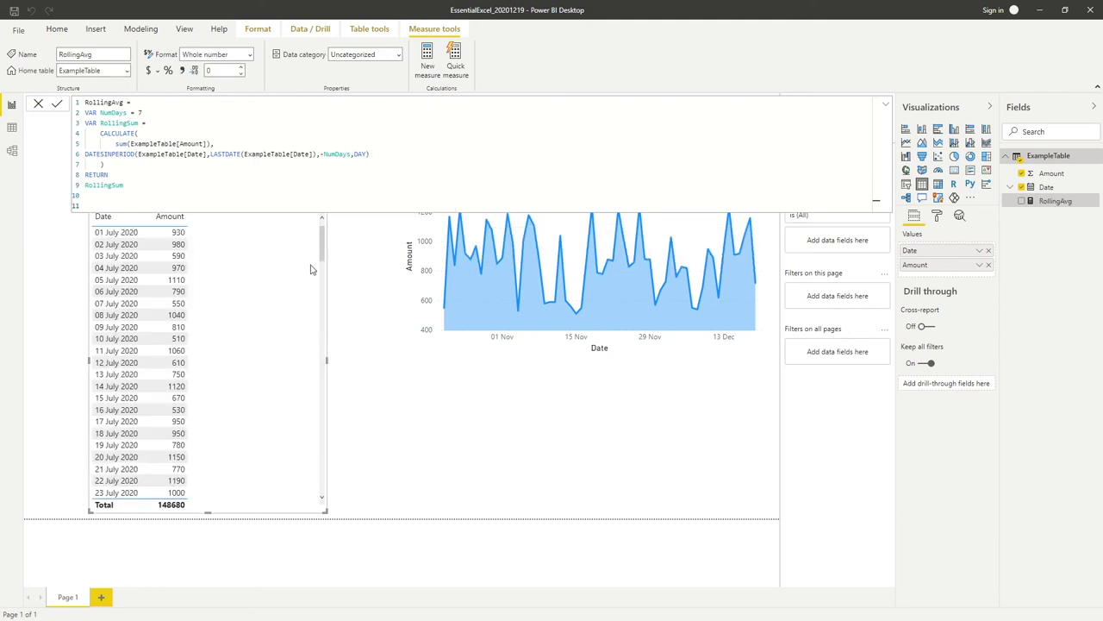
click(57, 103)
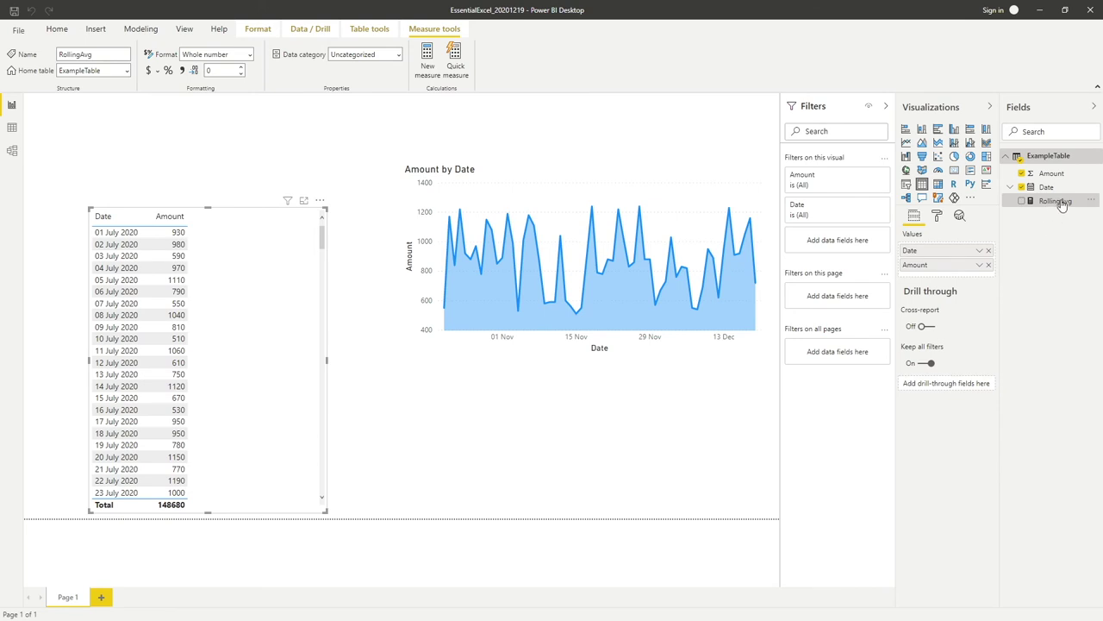
drag(1063, 205, 981, 276)
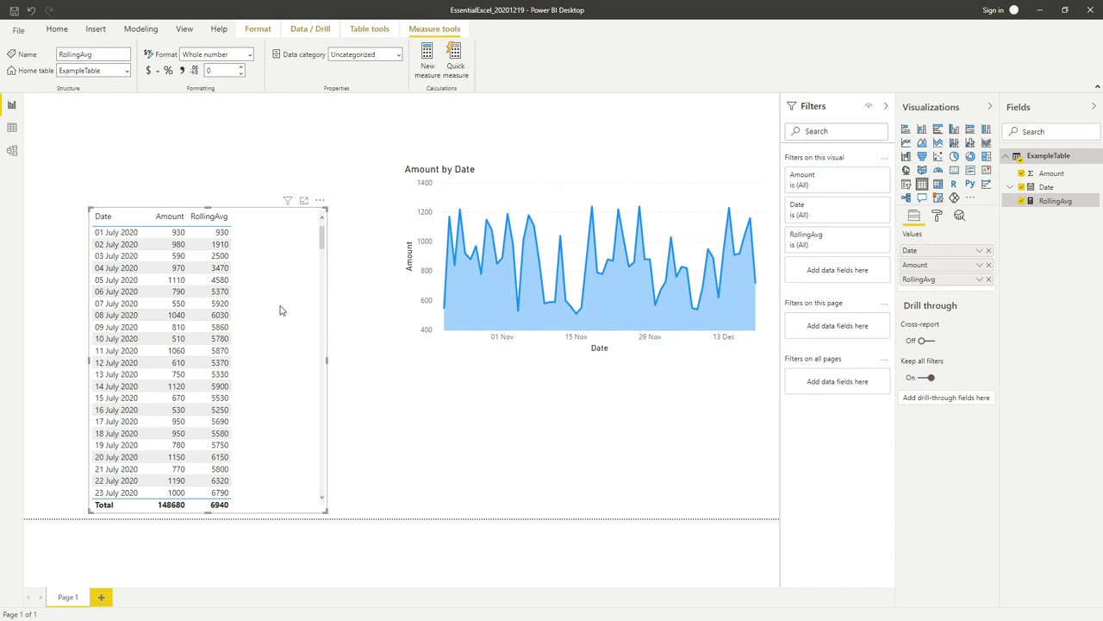
Change the RollingAvg measure's return expression to RollingSum/NumDays, remove the blank trailing lines, and commit the formula
click(1047, 187)
click(1054, 202)
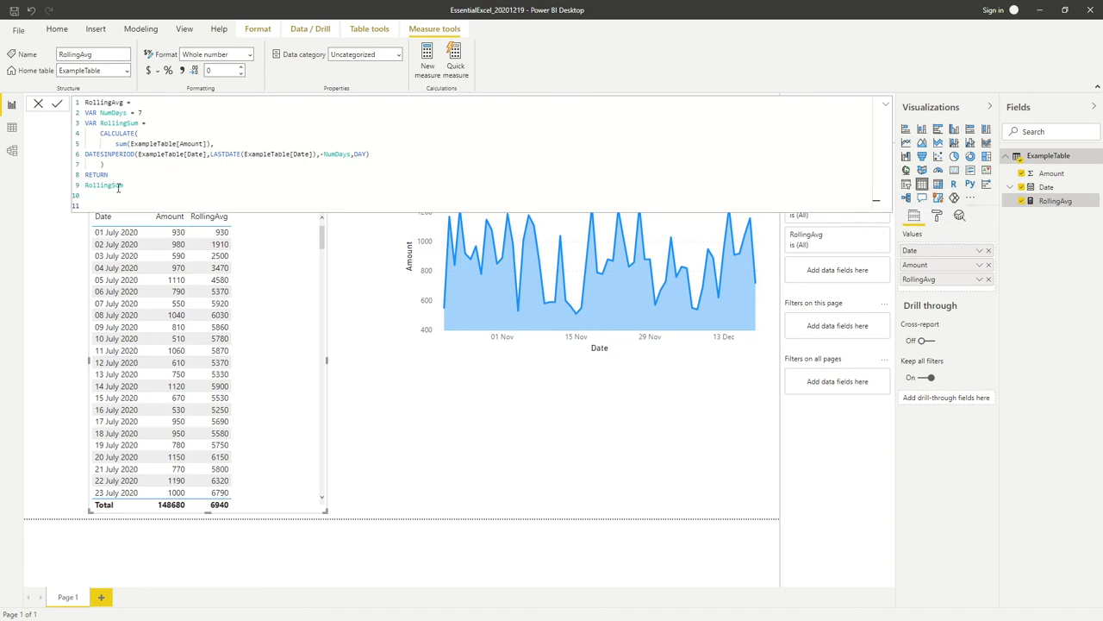
drag(123, 186, 85, 190)
text(Ro)
key(Tab)
text(/Nu)
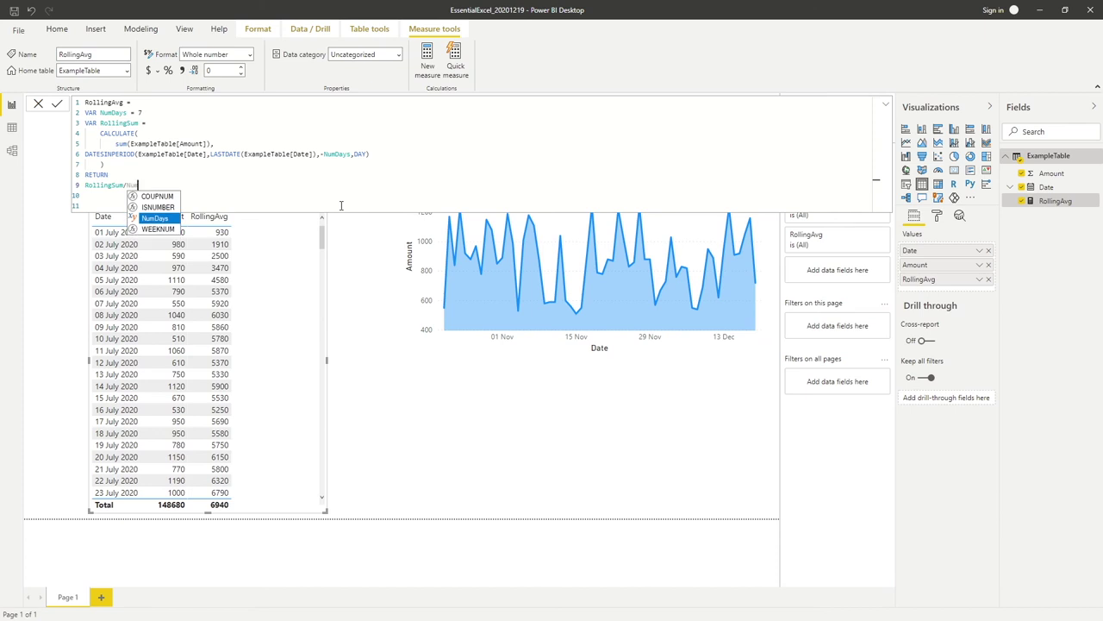
key(Tab)
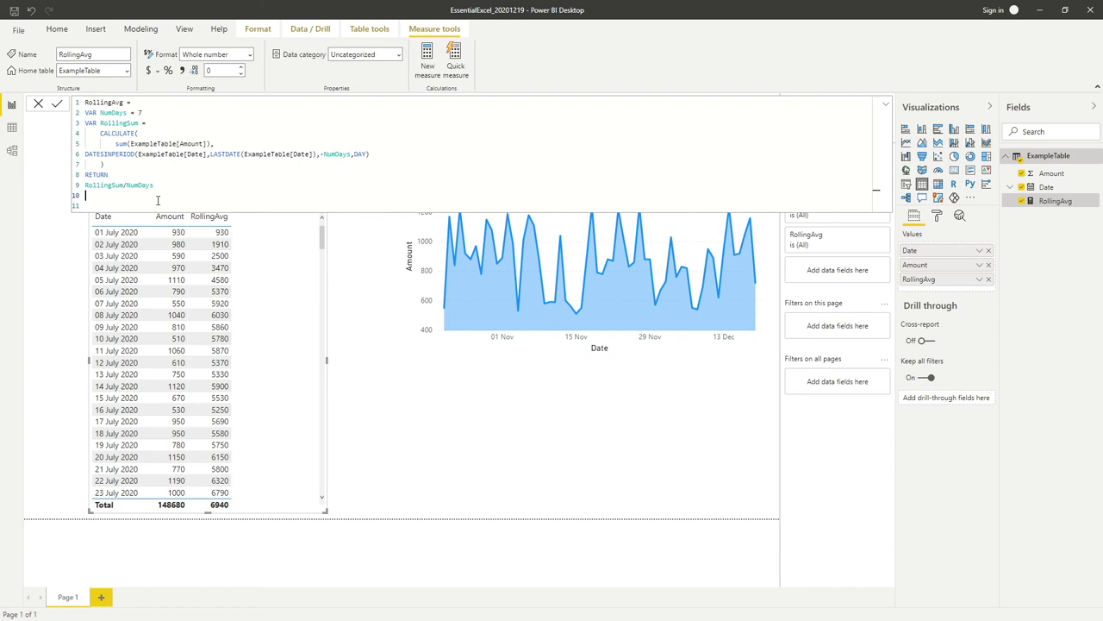
key(BackSpace)
key(BackSpace)
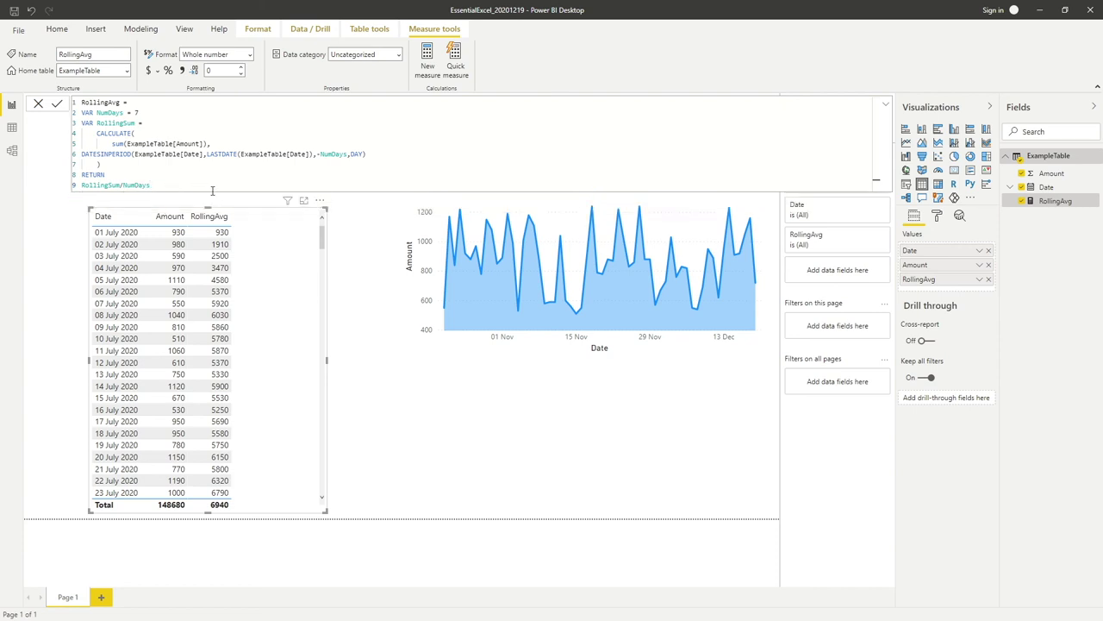
key(Return)
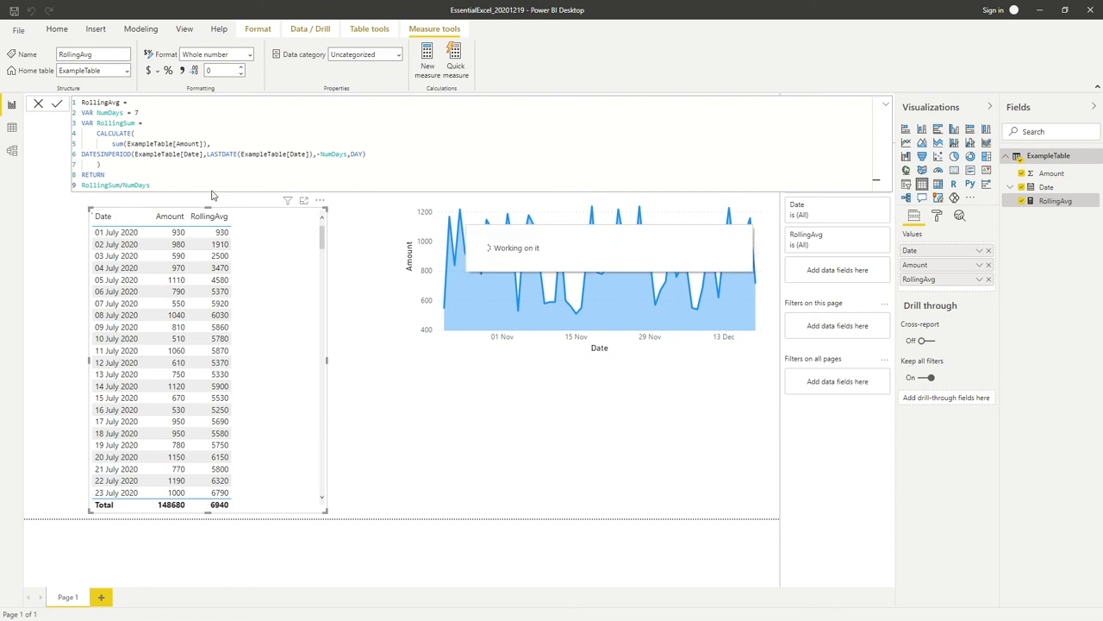
click(37, 104)
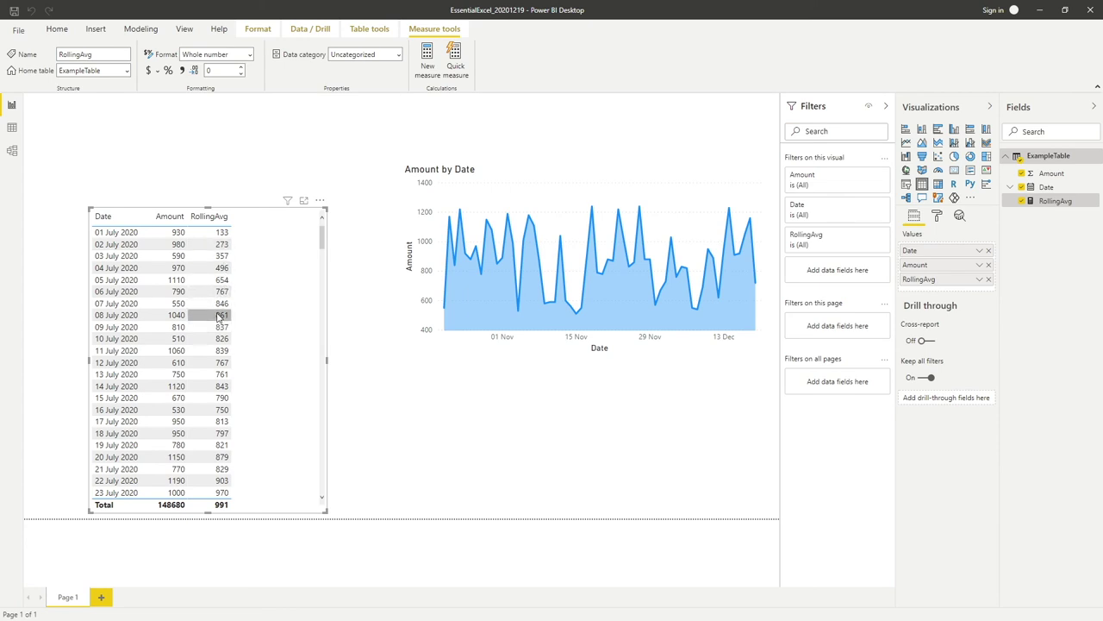
Move the Amount by Date chart up the page and place a duplicate of it directly beneath
click(683, 181)
drag(695, 175, 690, 139)
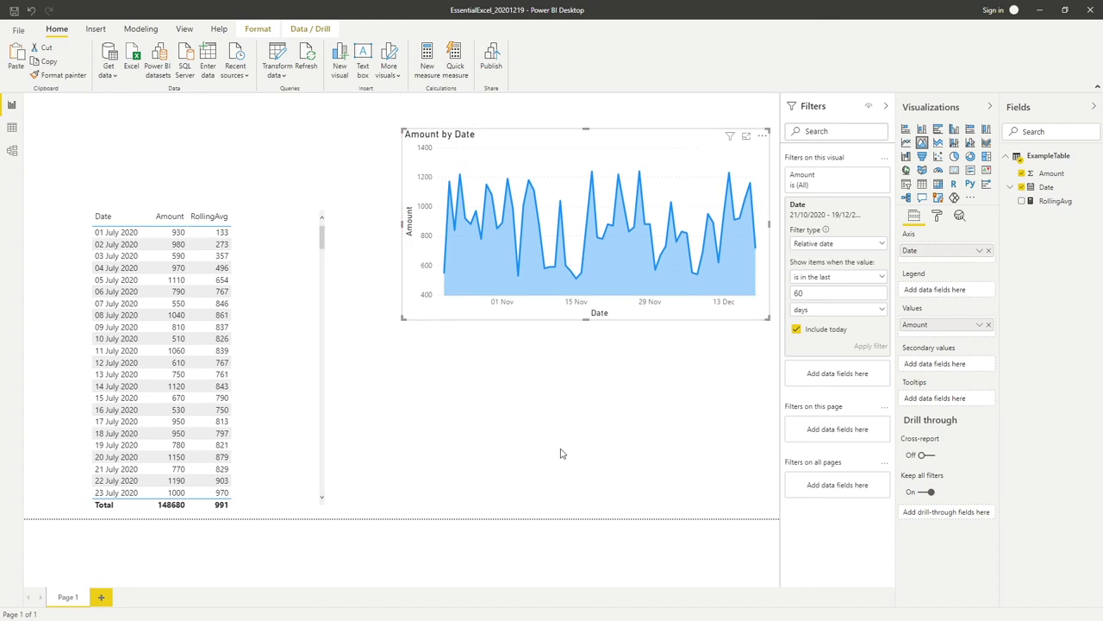
click(545, 400)
key(ctrl+v)
drag(572, 211, 571, 405)
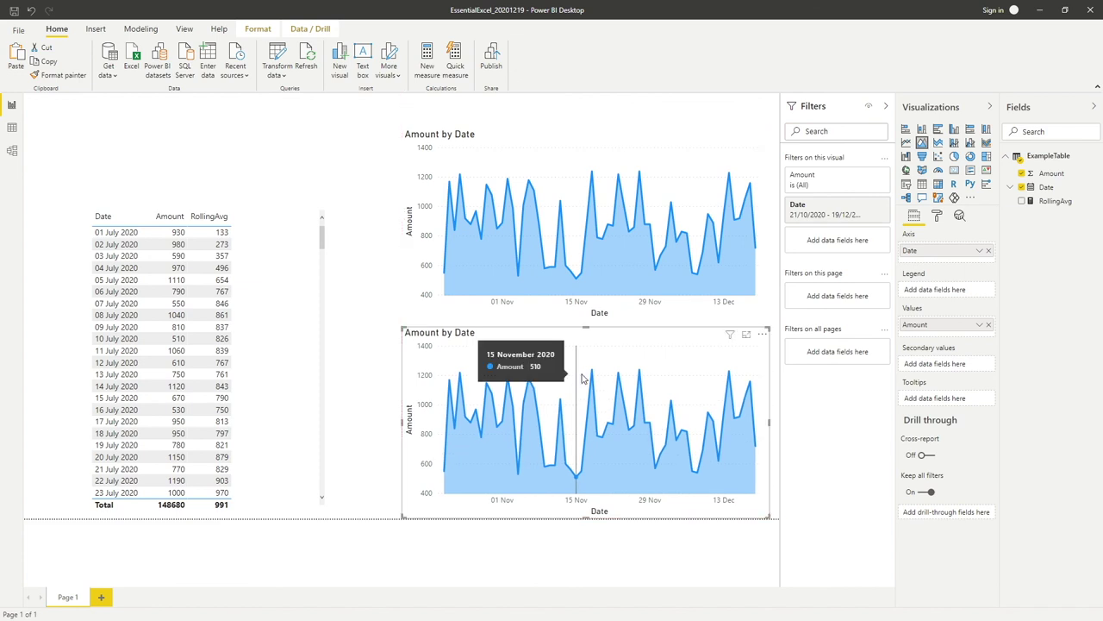
Replace Amount with the RollingAvg measure as the duplicated area chart's values
click(989, 325)
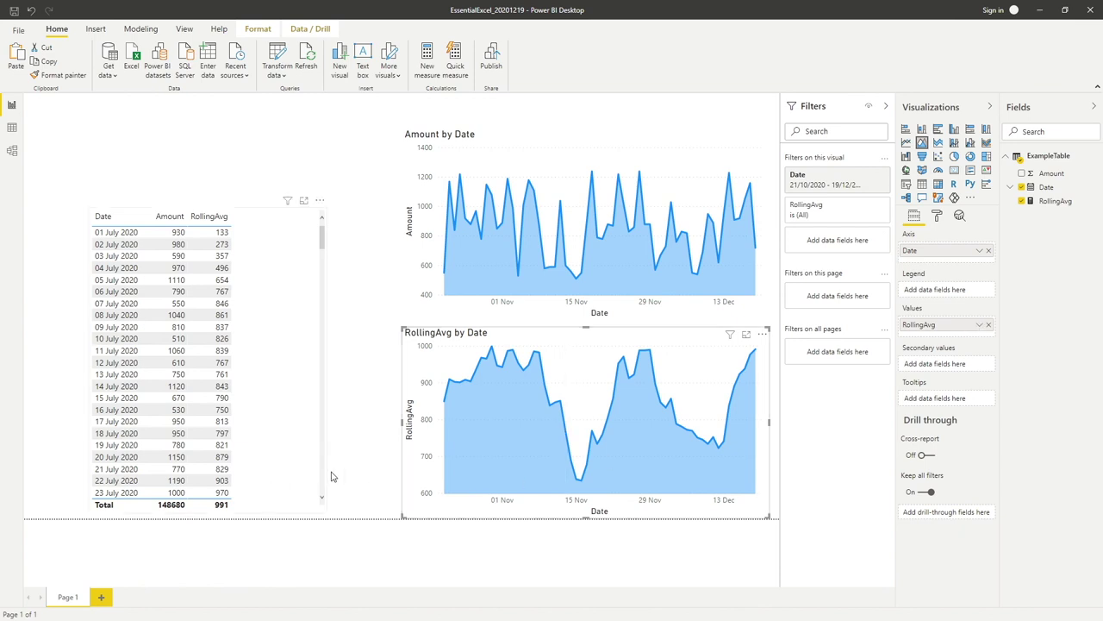
click(360, 460)
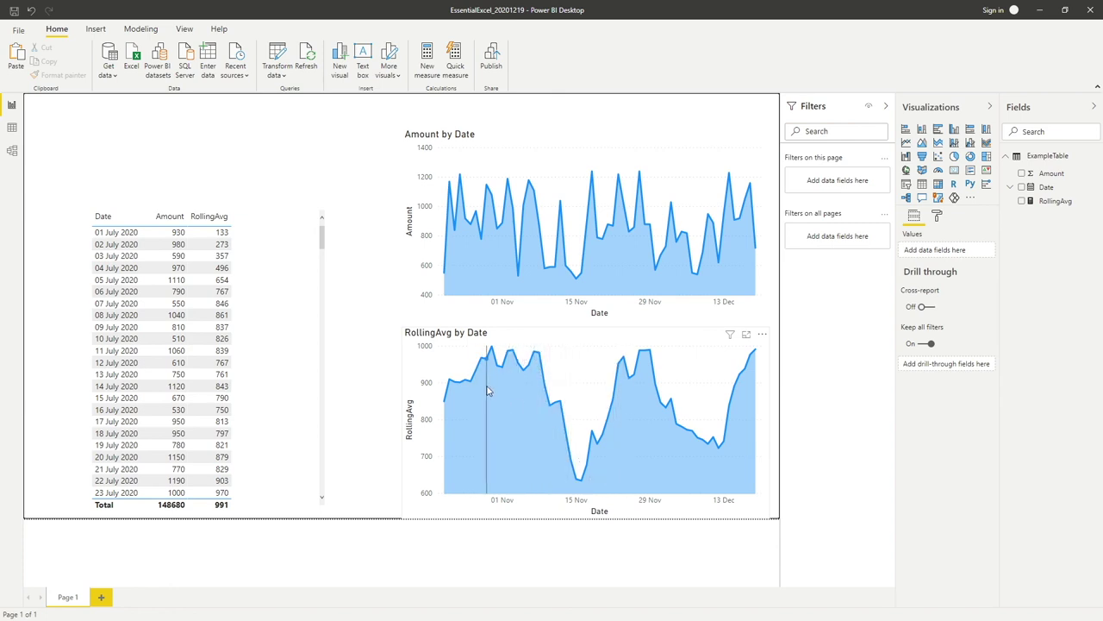
Clear the relative date filter from both the RollingAvg by Date chart and the Amount by Date chart
click(698, 335)
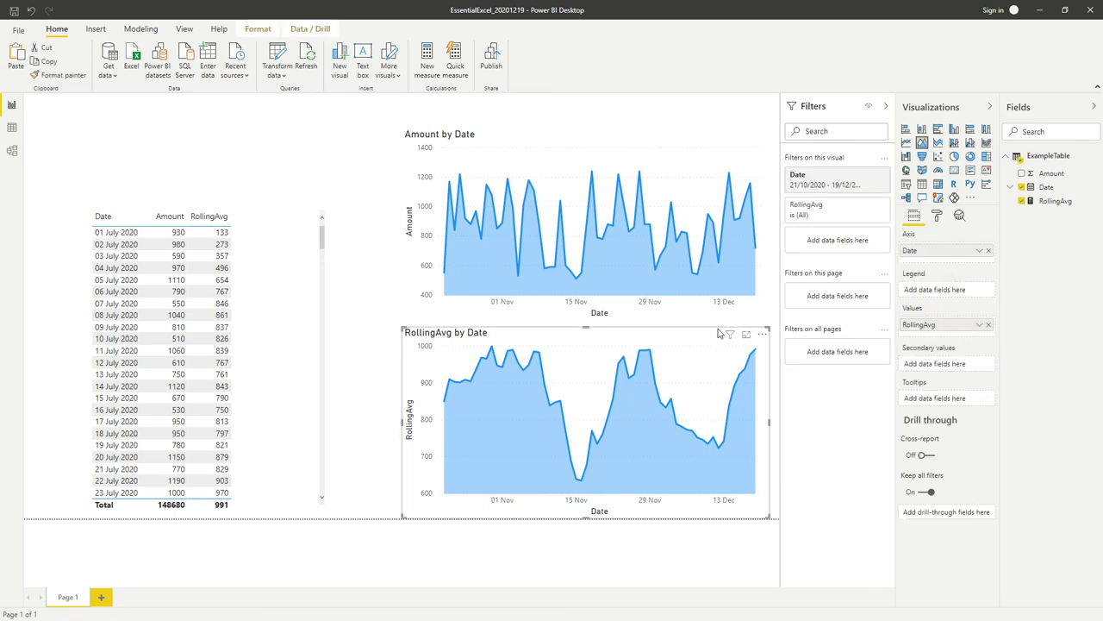
click(880, 186)
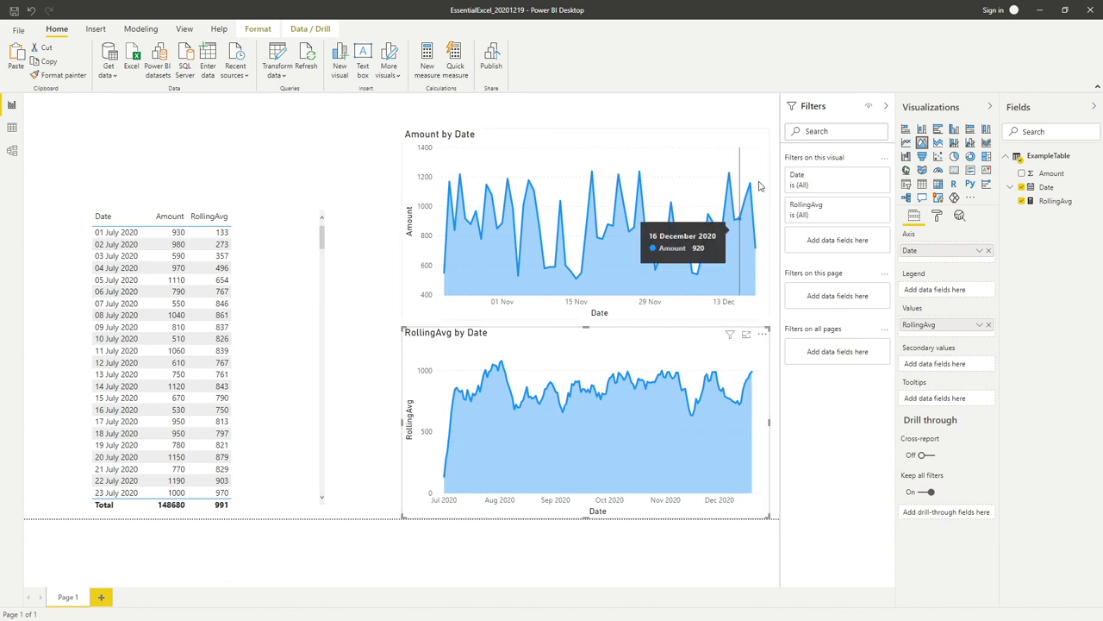
click(692, 144)
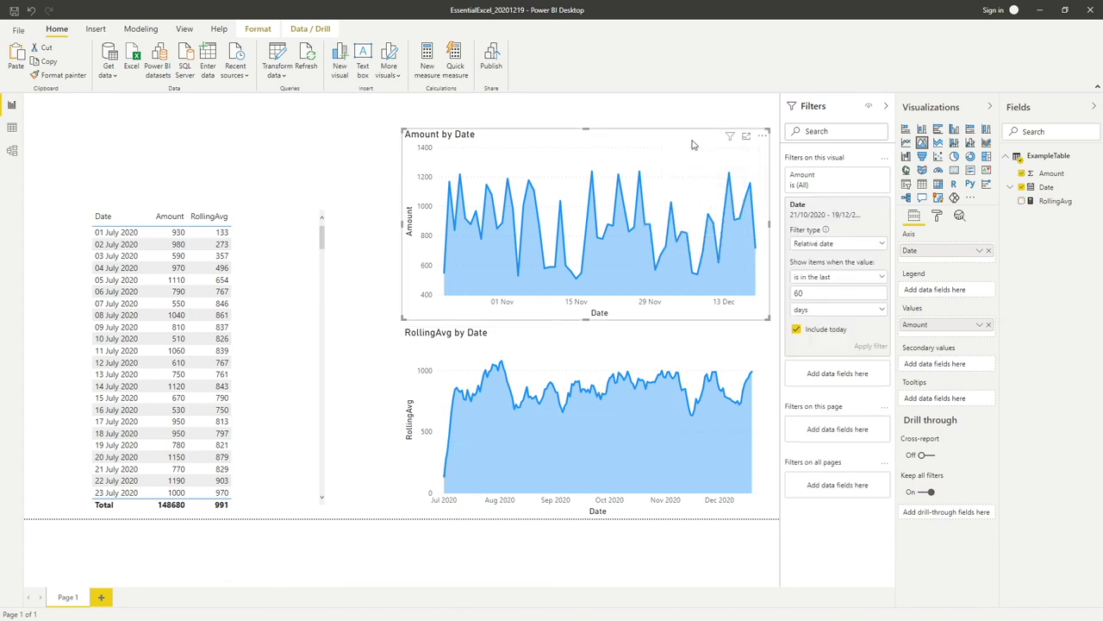
click(870, 216)
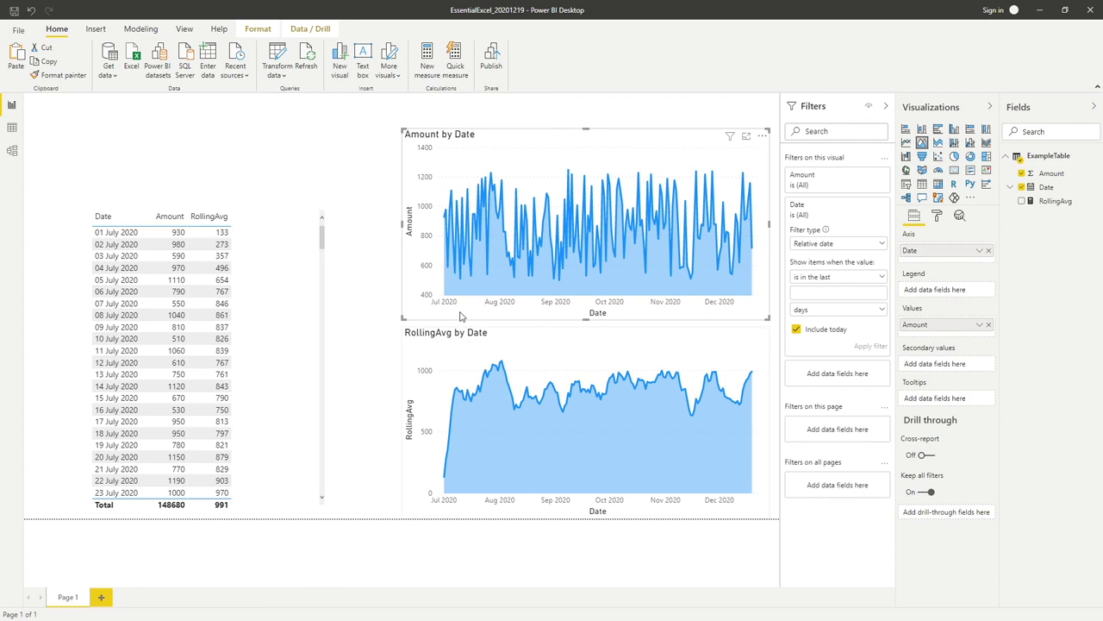
Set the NumDays variable in the RollingAvg measure to 28, commit the formula, and review the table's rolling averages
click(288, 245)
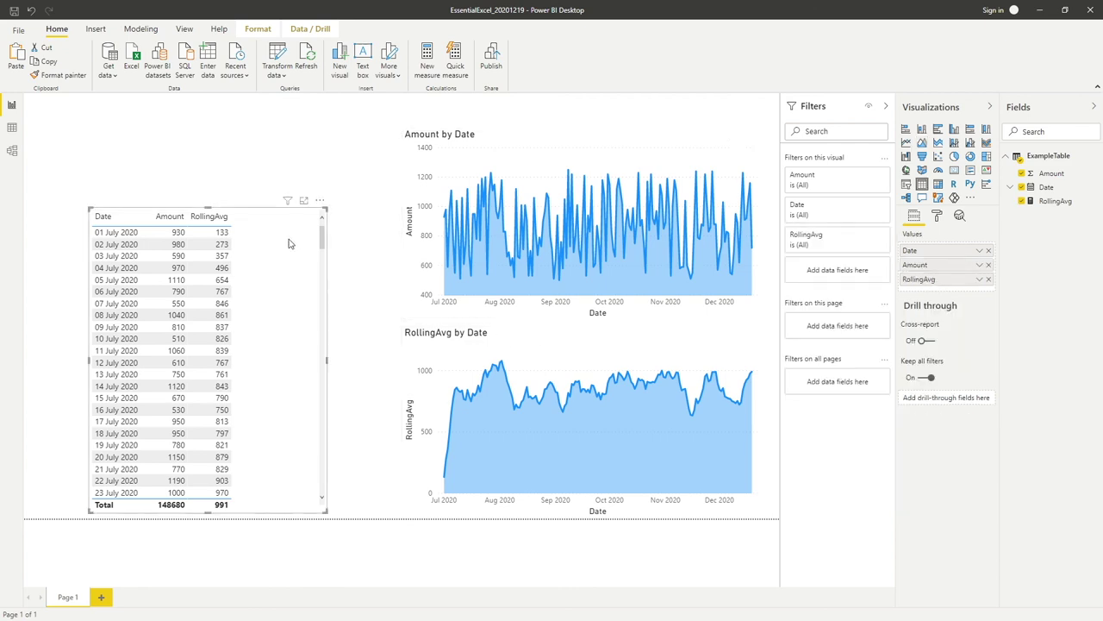
click(1052, 204)
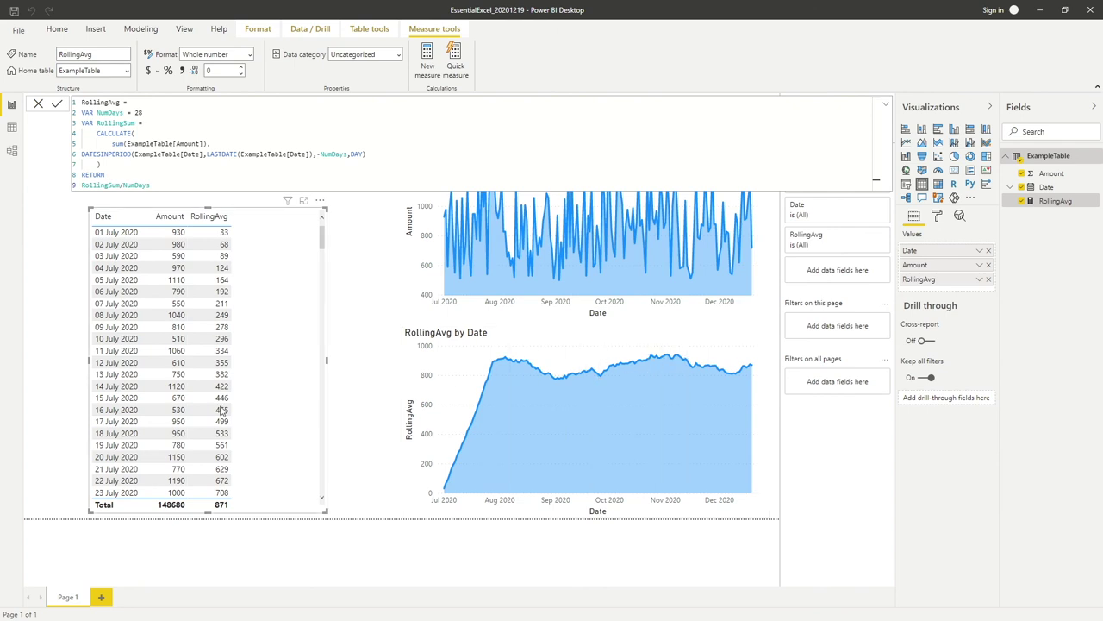
scroll(222, 411, down, 3)
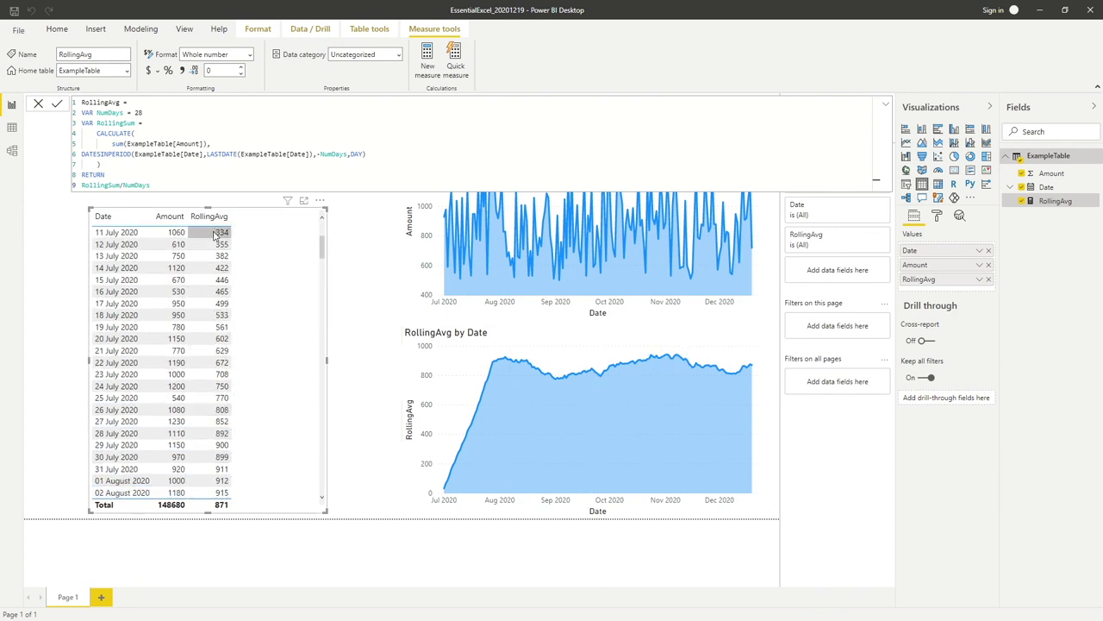
click(46, 247)
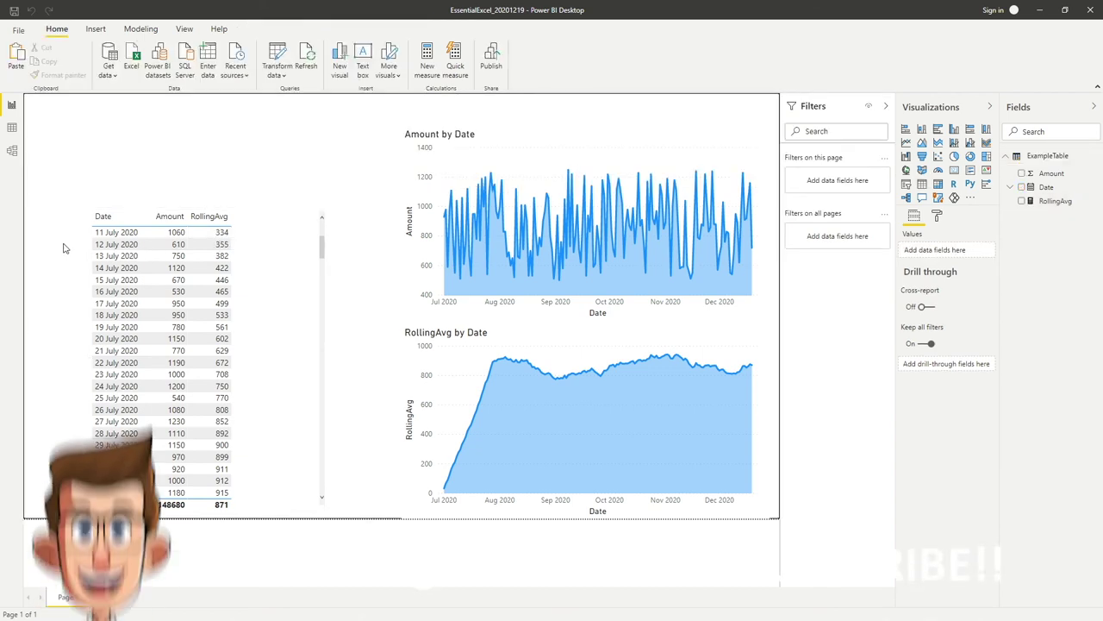